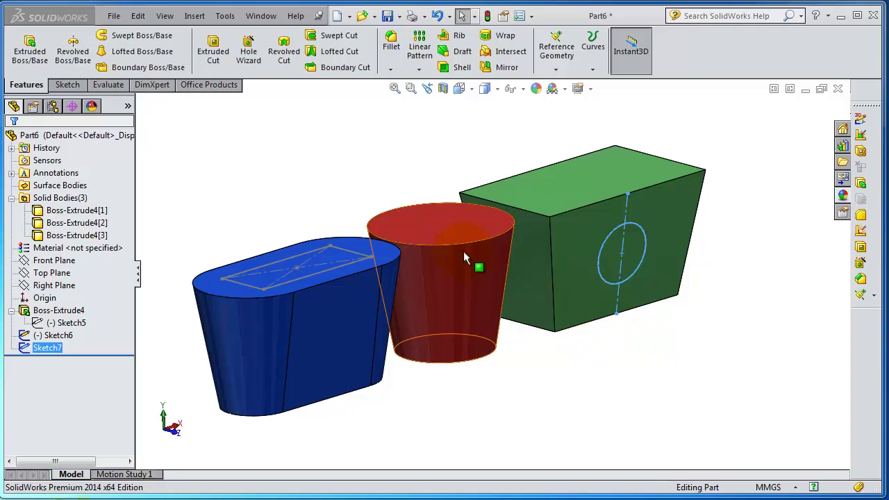
# Step: Select Sketch7, the 50 mm circle on the green box
pyautogui.moveTo(729, 336); pyautogui.dragTo(700, 346, button='middle')
pyautogui.scroll(2, 699, 344)
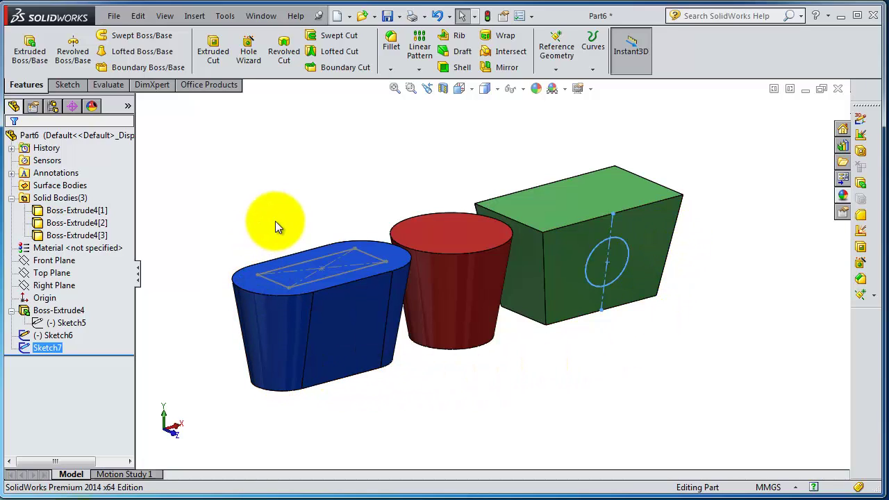
pyautogui.scroll(-3, 329, 231)
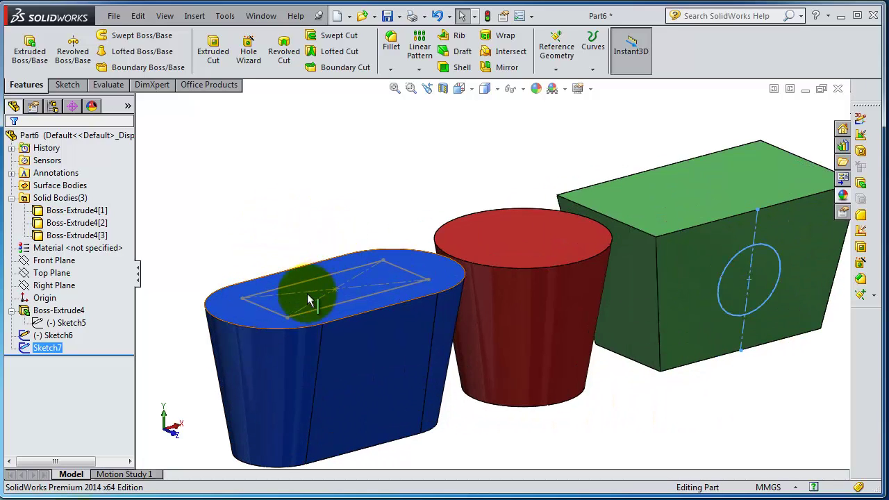
pyautogui.click(301, 303)
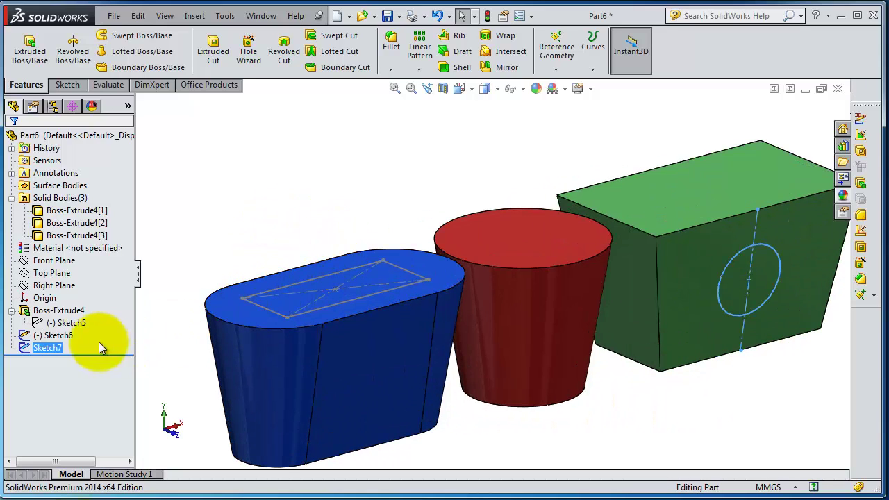
pyautogui.click(52, 345)
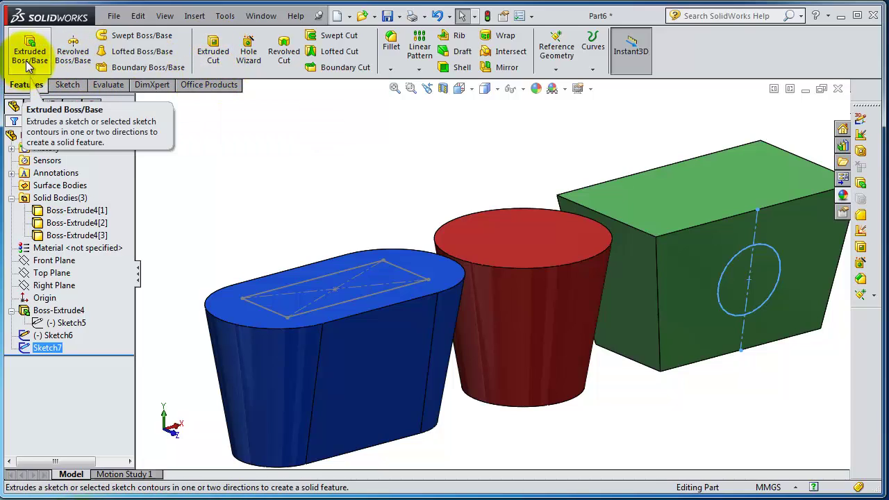
# Step: Start a cut extrude from the circle, trying Through All before returning to Blind
pyautogui.click(219, 53)
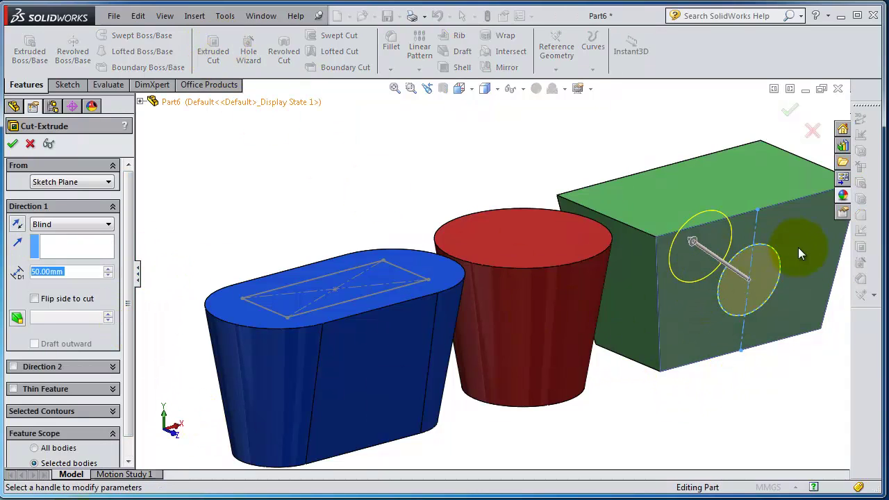
pyautogui.moveTo(709, 405); pyautogui.dragTo(588, 469, button='middle')
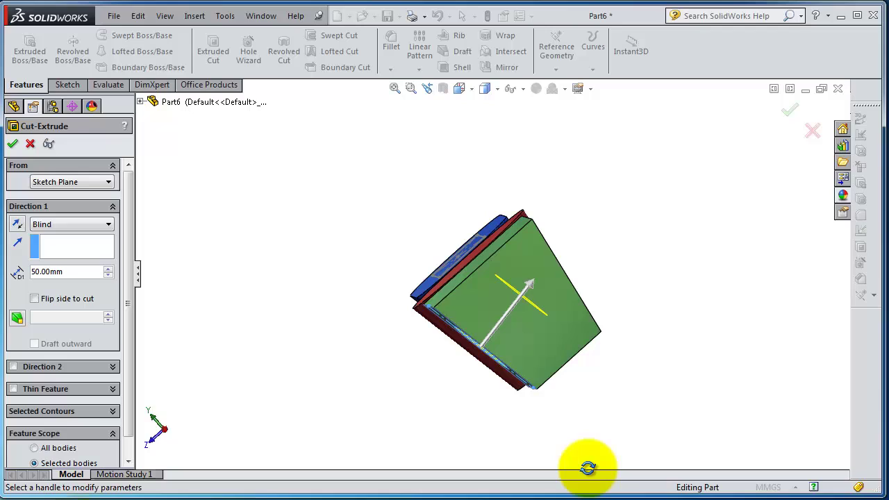
pyautogui.click(57, 225)
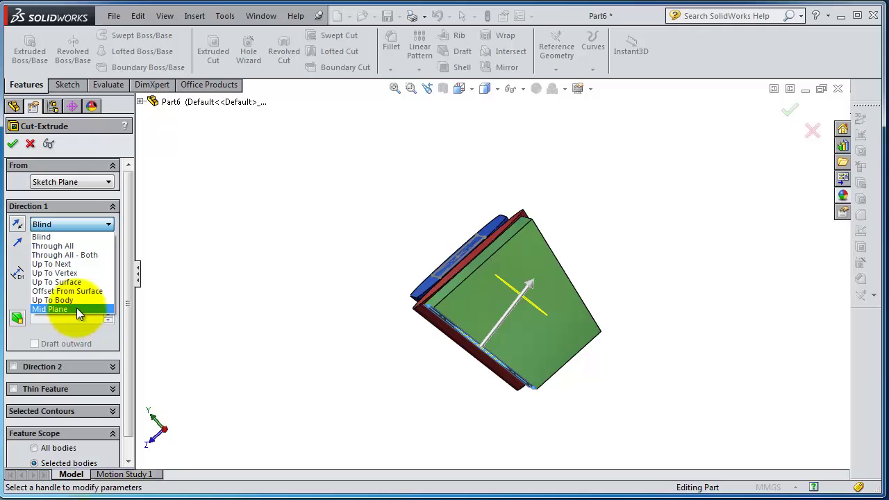
pyautogui.click(89, 246)
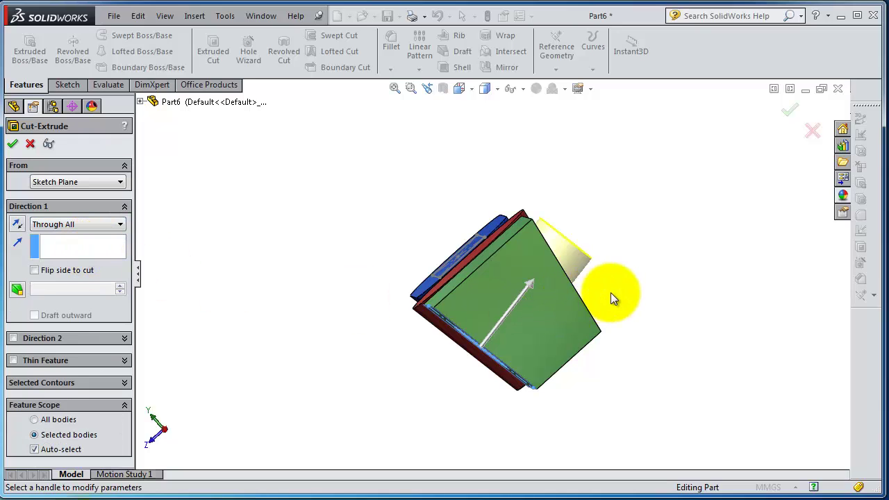
pyautogui.moveTo(611, 293); pyautogui.dragTo(570, 344, button='middle')
pyautogui.click(90, 224)
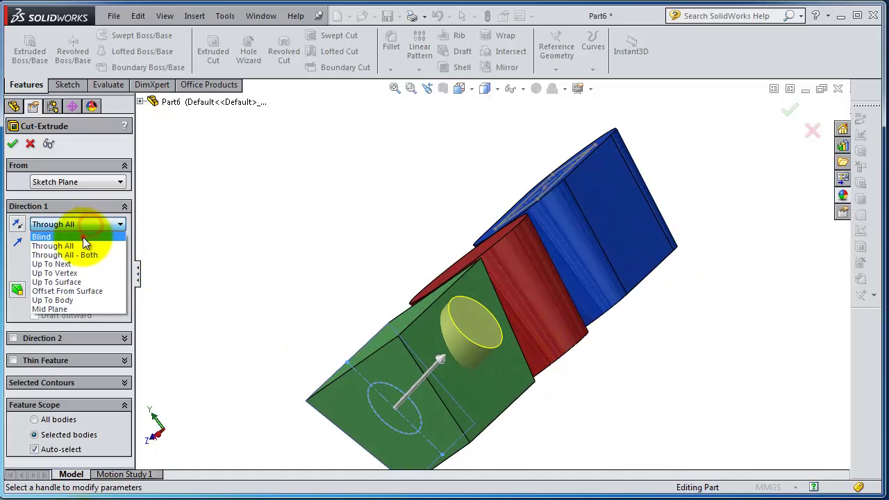
pyautogui.click(83, 237)
# Step: Set the blind cut depth to 47.00mm, confirm it, and select Cut-Extrude1
pyautogui.moveTo(145, 287); pyautogui.dragTo(283, 266, button='middle')
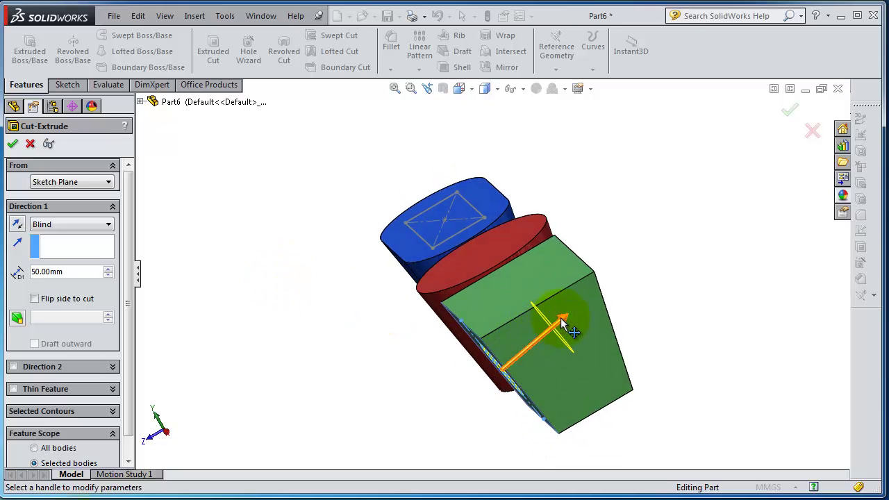
pyautogui.moveTo(561, 317); pyautogui.dragTo(490, 300)
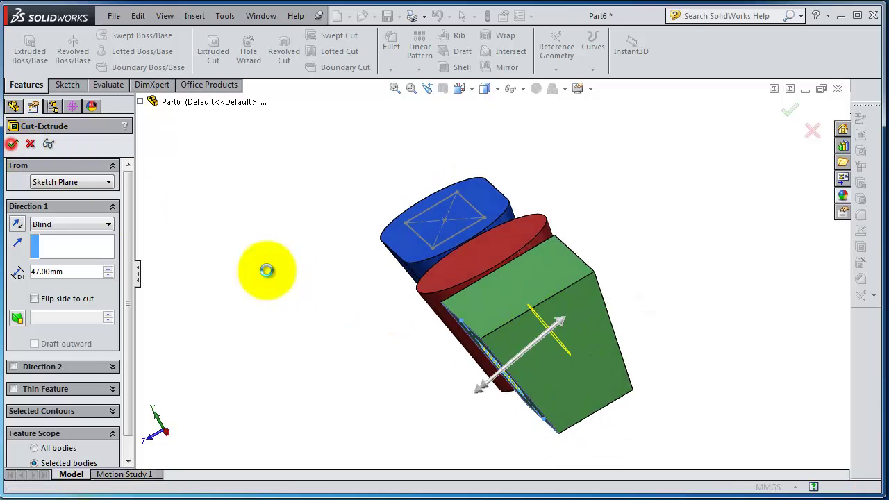
pyautogui.press('Return')
pyautogui.moveTo(400, 381); pyautogui.dragTo(497, 229, button='middle')
pyautogui.click(25, 350)
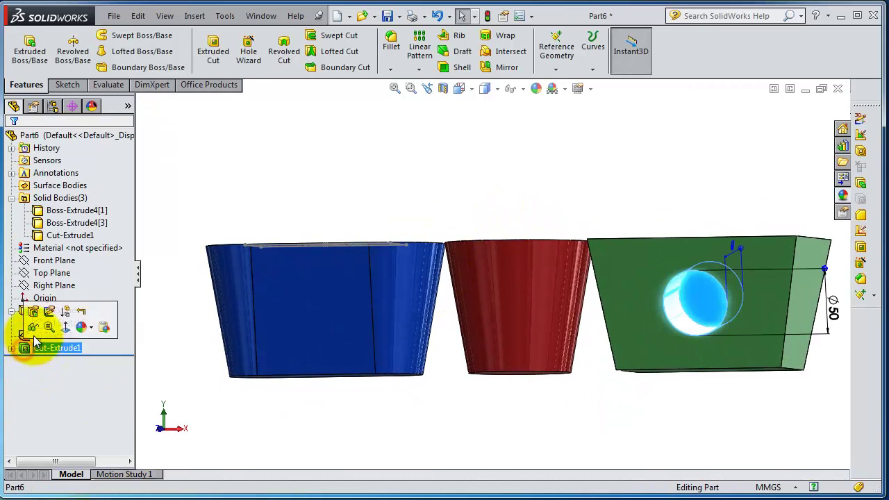
# Step: Edit Cut-Extrude1 and try the Up To Next end condition
pyautogui.click(33, 314)
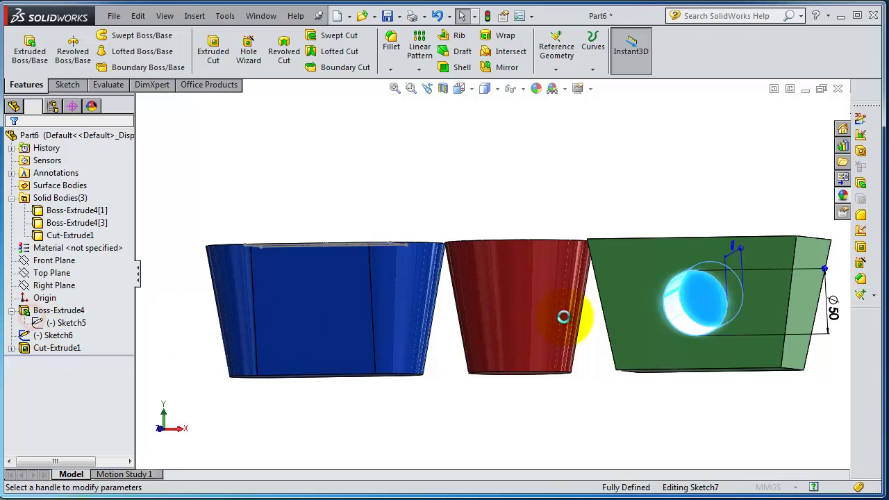
pyautogui.moveTo(595, 239); pyautogui.dragTo(591, 258, button='middle')
pyautogui.click(88, 225)
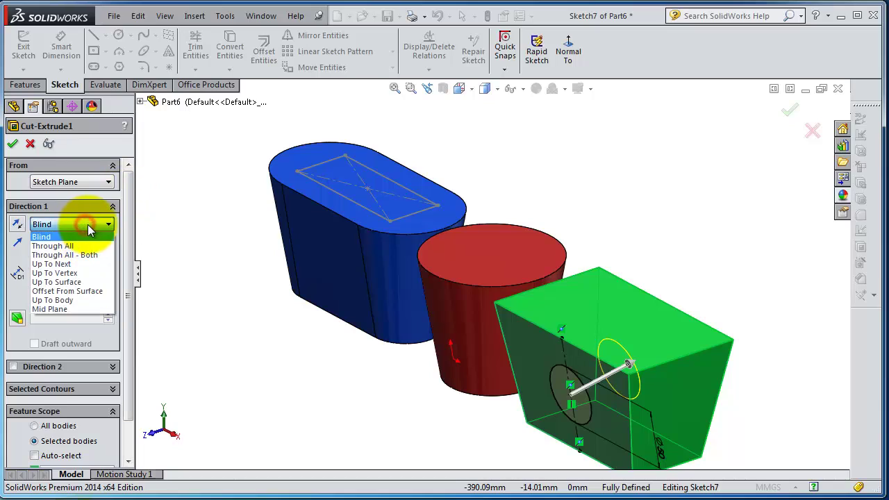
pyautogui.click(80, 264)
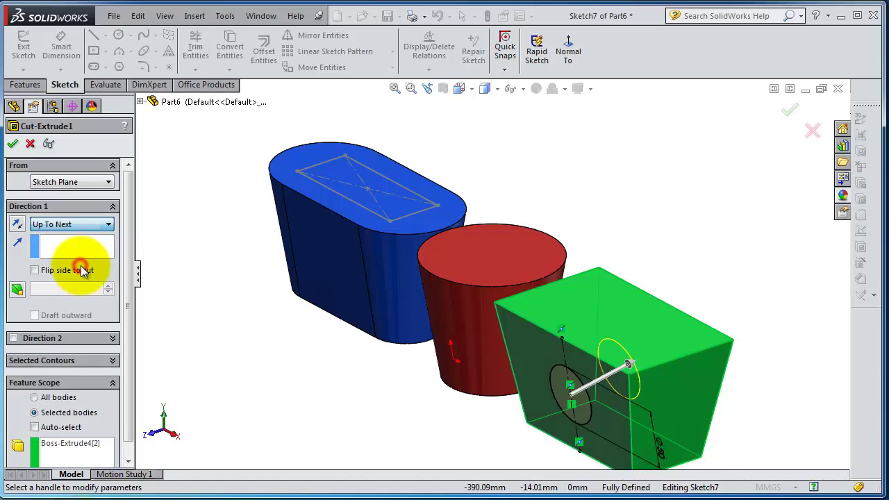
pyautogui.moveTo(662, 284); pyautogui.dragTo(573, 306, button='middle')
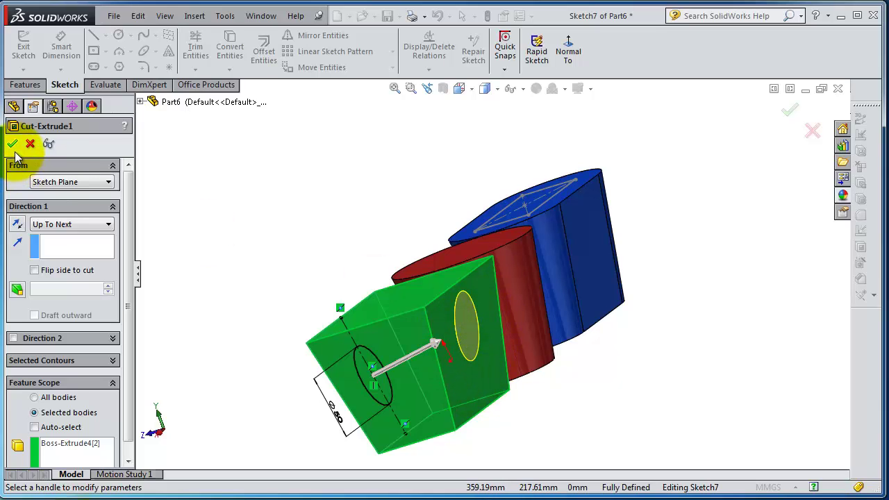
# Step: End the cut Up To Vertex at the green box's edge and confirm
pyautogui.moveTo(288, 242); pyautogui.dragTo(296, 221, button='middle')
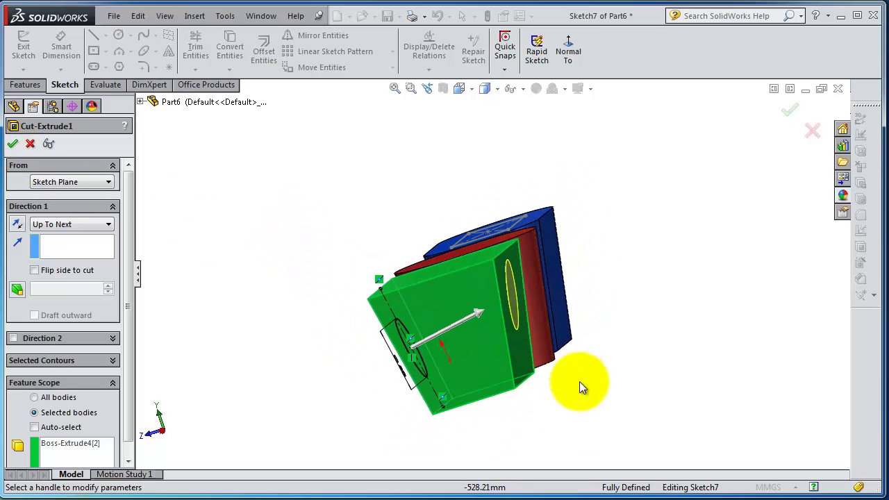
pyautogui.click(56, 230)
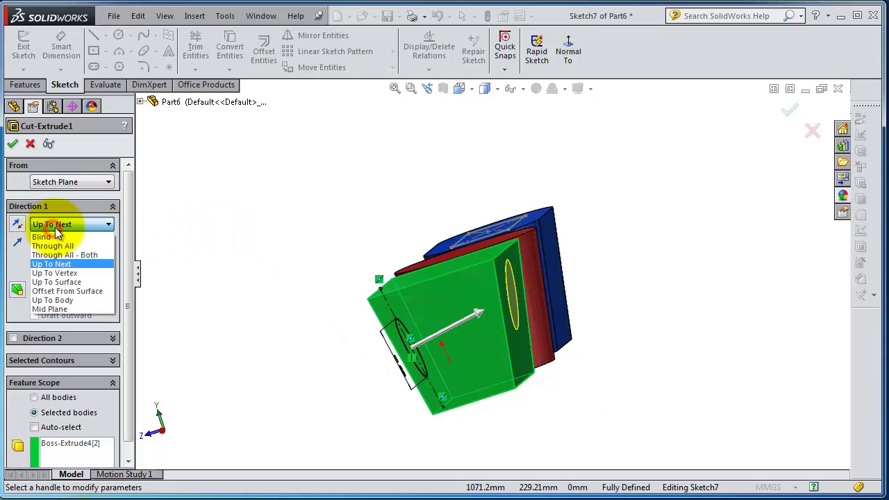
pyautogui.click(59, 273)
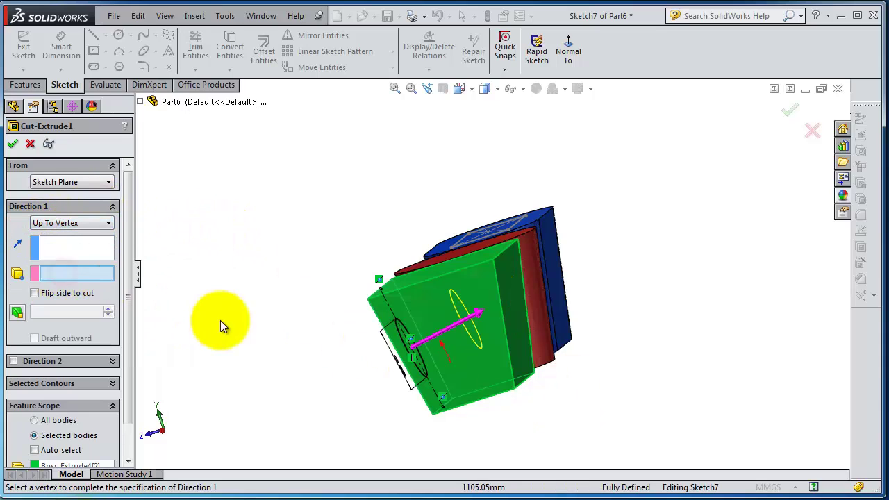
pyautogui.click(504, 334)
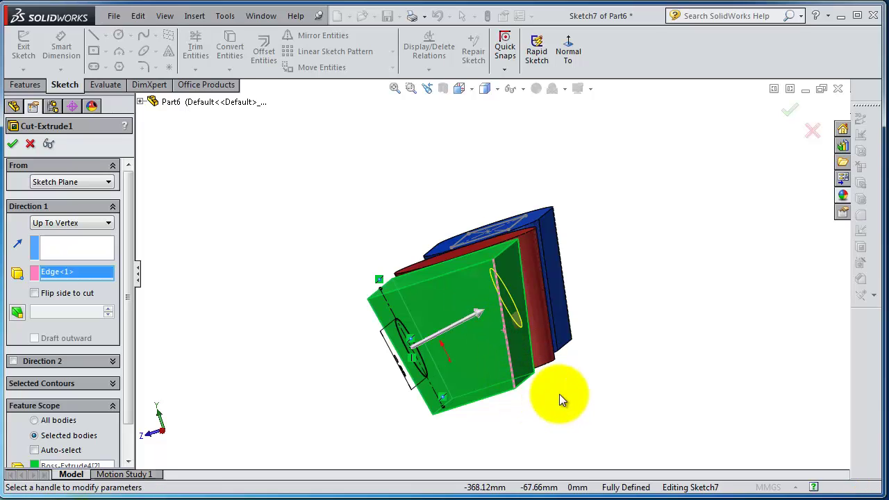
pyautogui.moveTo(574, 394); pyautogui.dragTo(554, 401, button='middle')
pyautogui.click(12, 143)
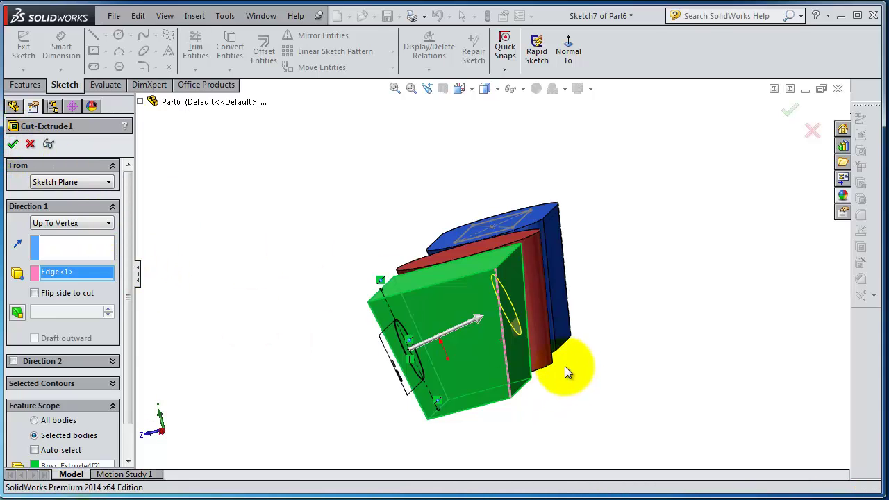
pyautogui.moveTo(582, 372); pyautogui.dragTo(417, 318, button='middle')
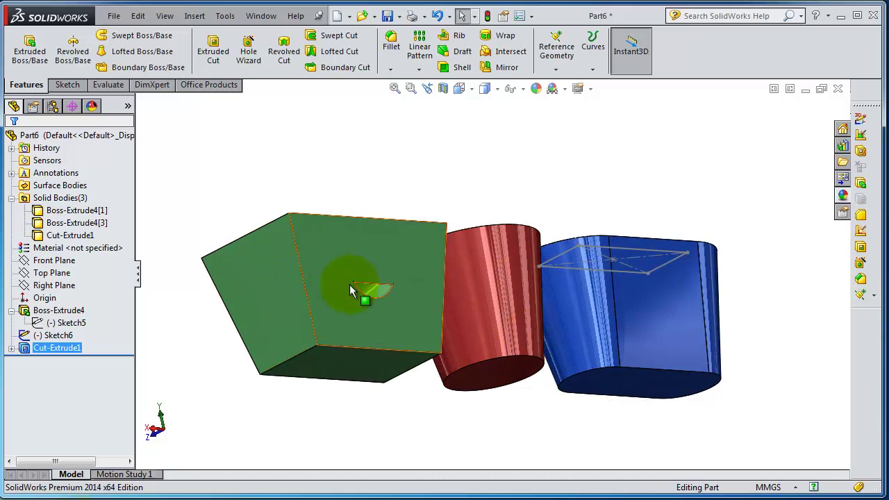
# Step: Reopen Cut-Extrude1 and try ending it at a chosen green box face
pyautogui.moveTo(349, 361); pyautogui.dragTo(383, 354, button='middle')
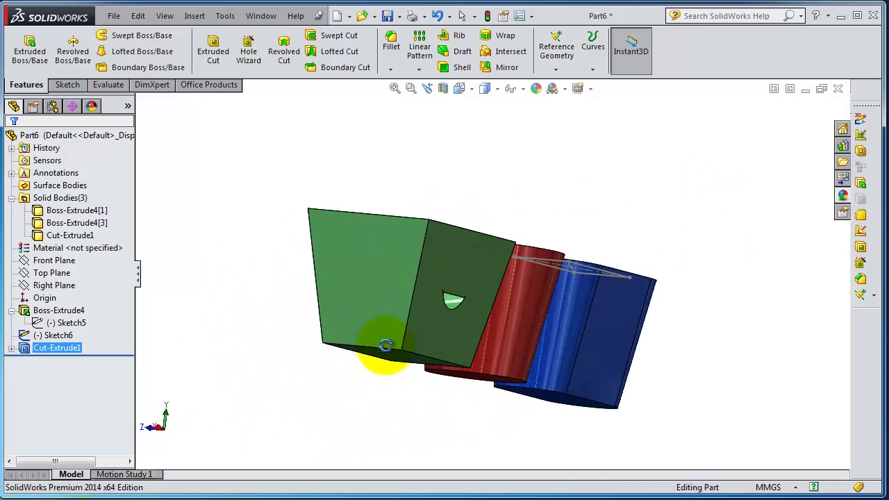
pyautogui.click(25, 351)
pyautogui.click(33, 312)
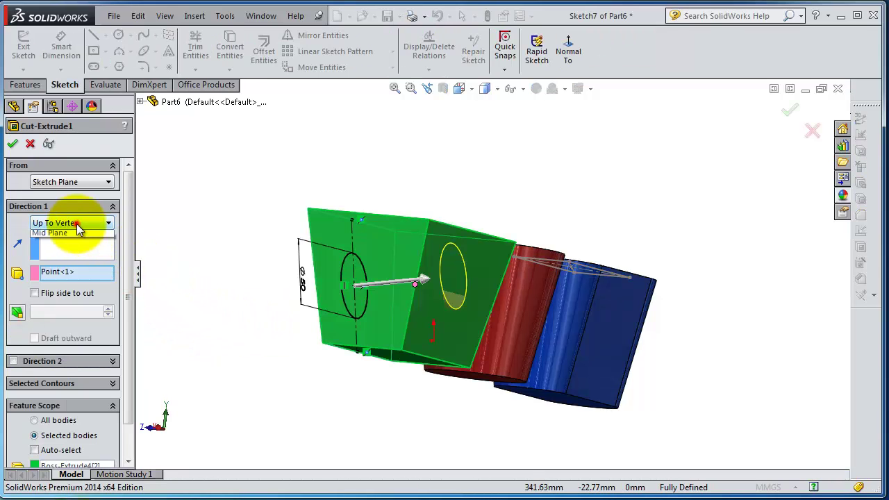
pyautogui.click(81, 225)
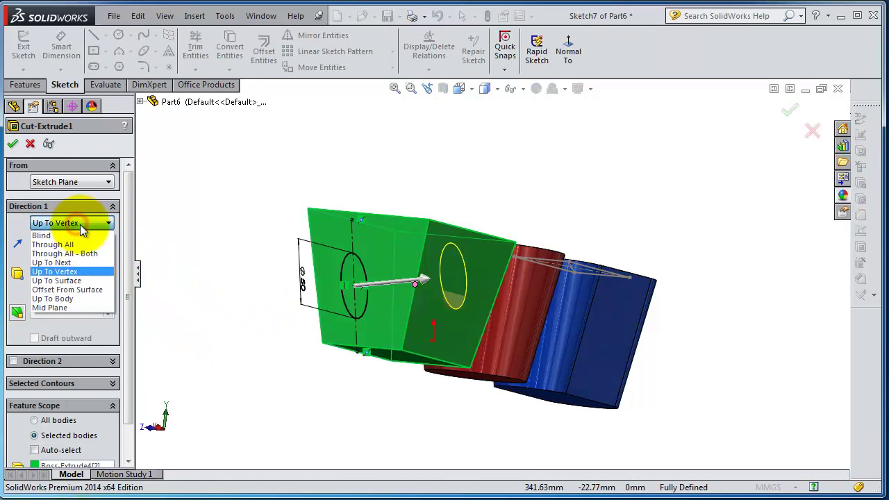
pyautogui.click(61, 281)
pyautogui.click(455, 299)
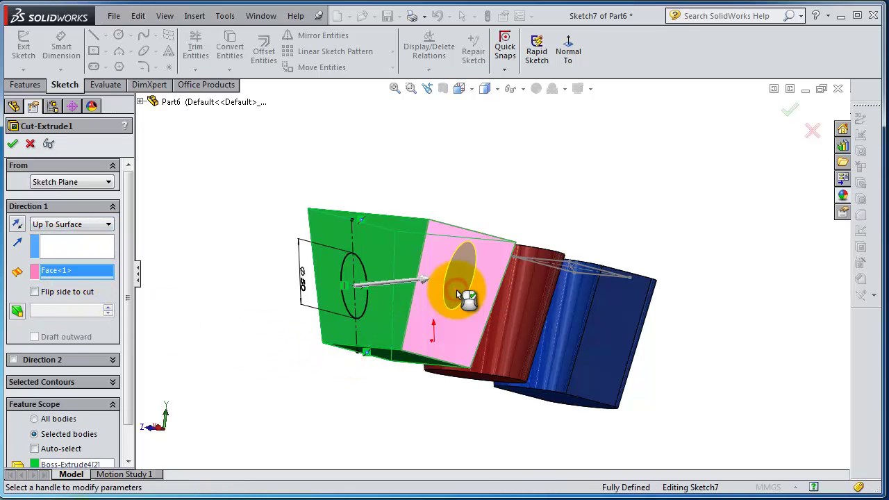
pyautogui.moveTo(424, 380)
pyautogui.mouseDown(button='middle')
pyautogui.moveTo(383, 368)
pyautogui.moveTo(345, 373)
pyautogui.moveTo(389, 375)
pyautogui.moveTo(427, 395)
pyautogui.mouseUp(button='middle')
# Step: Change the cut's end condition to Up To Next and confirm
pyautogui.click(82, 225)
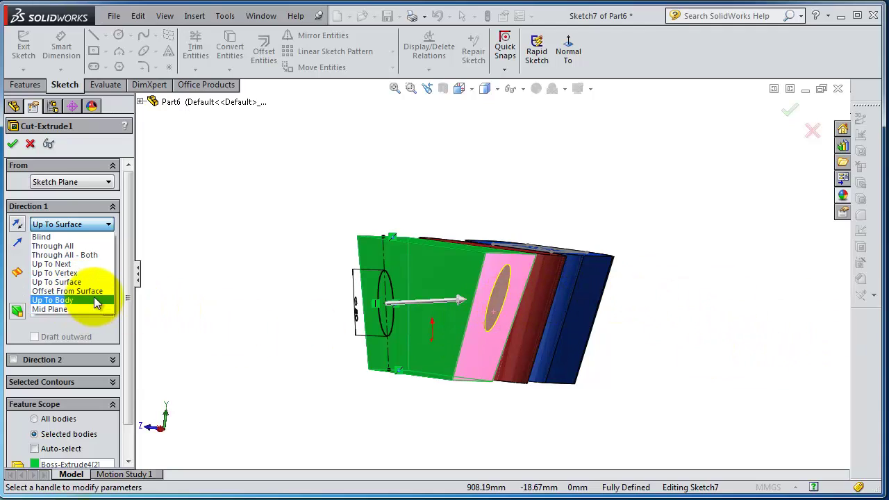
pyautogui.click(78, 264)
pyautogui.click(13, 143)
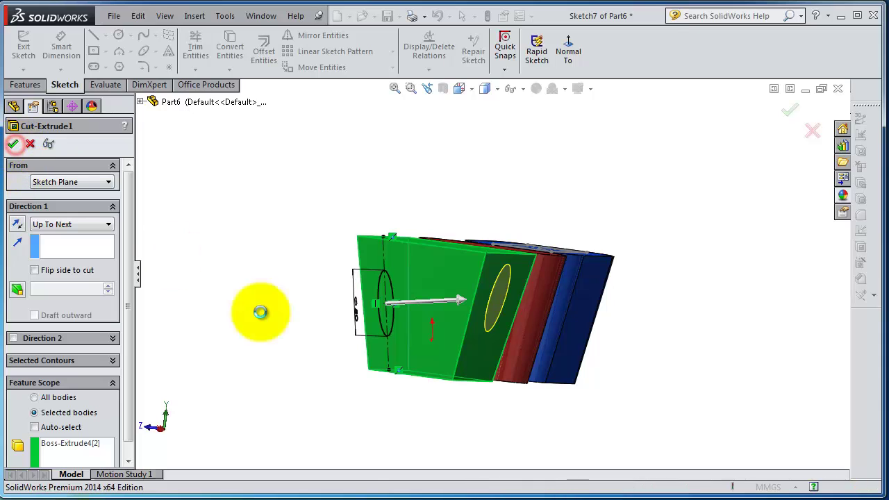
pyautogui.moveTo(476, 421); pyautogui.dragTo(222, 457, button='middle')
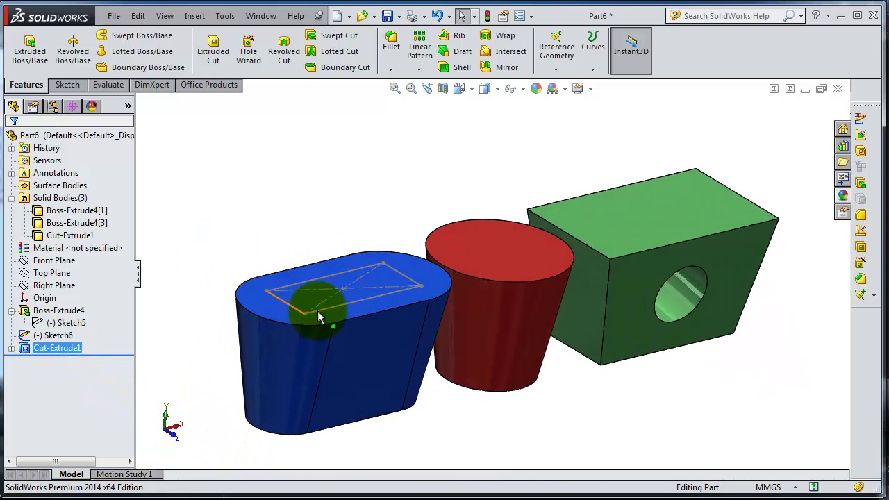
# Step: Start a cut from the Sketch6 rectangle on the blue body with a 10° draft
pyautogui.click(53, 336)
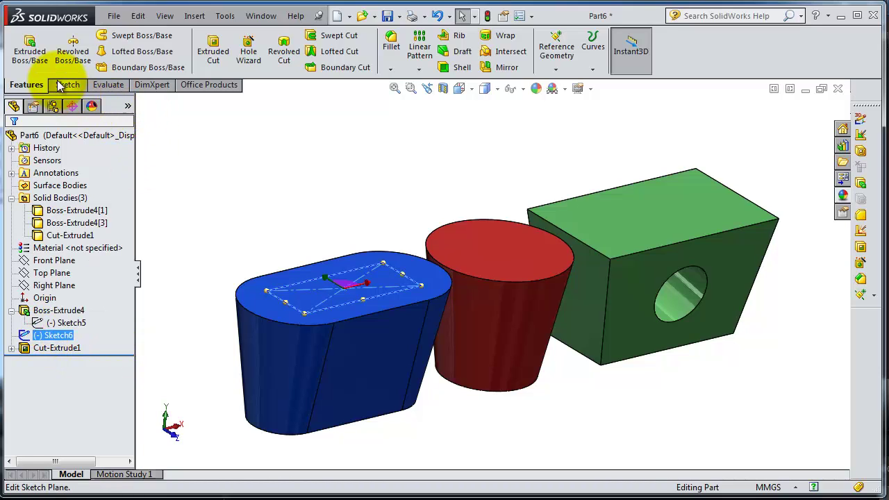
pyautogui.click(213, 52)
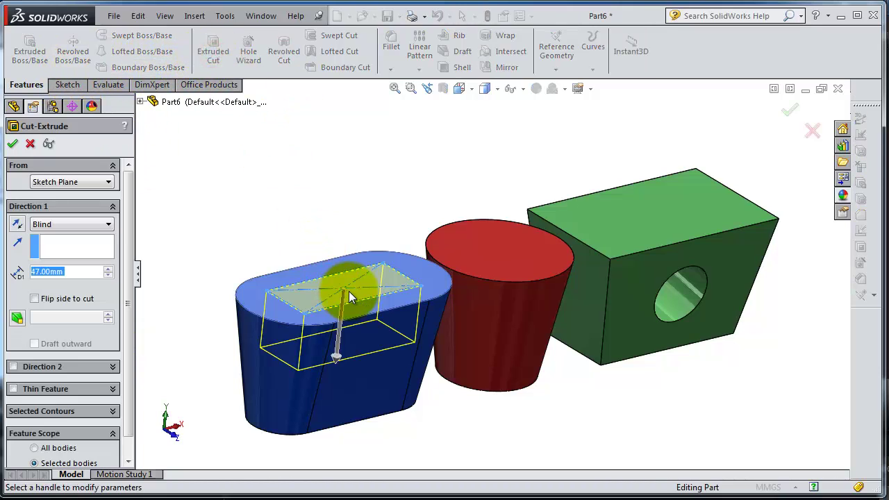
pyautogui.moveTo(386, 432); pyautogui.dragTo(368, 415, button='middle')
pyautogui.scroll(-1, 129, 283)
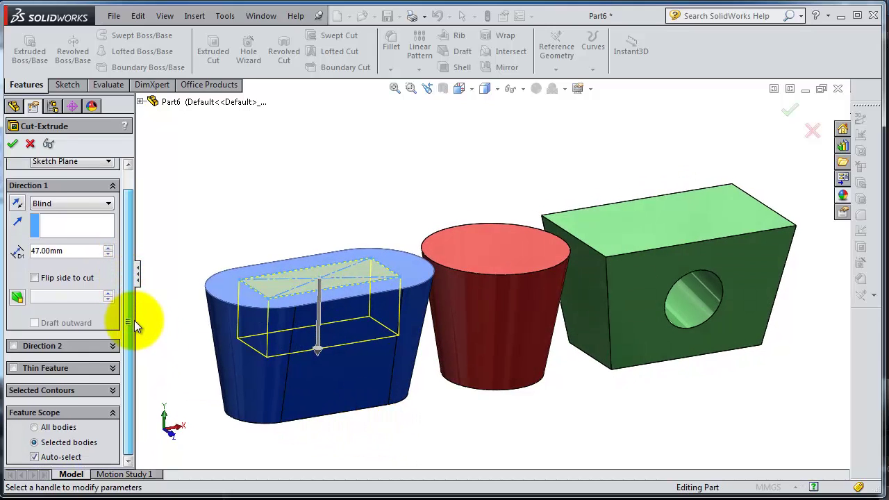
pyautogui.click(17, 299)
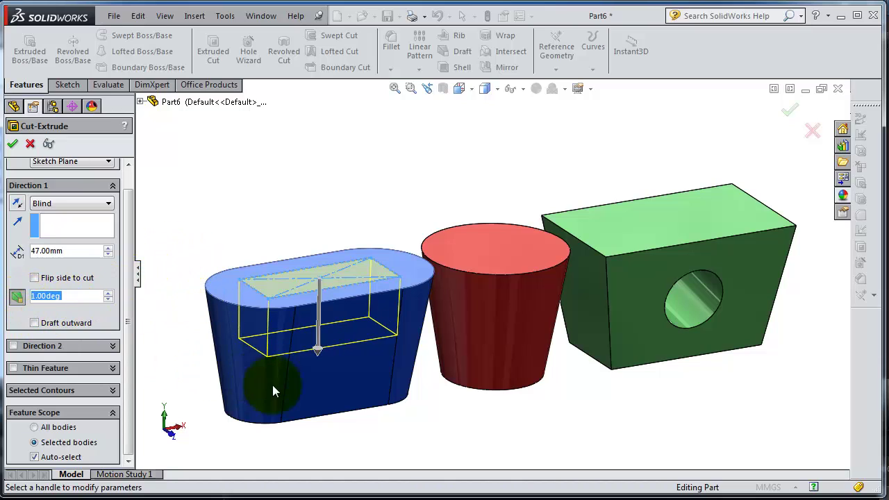
pyautogui.moveTo(278, 396); pyautogui.dragTo(414, 424, button='middle')
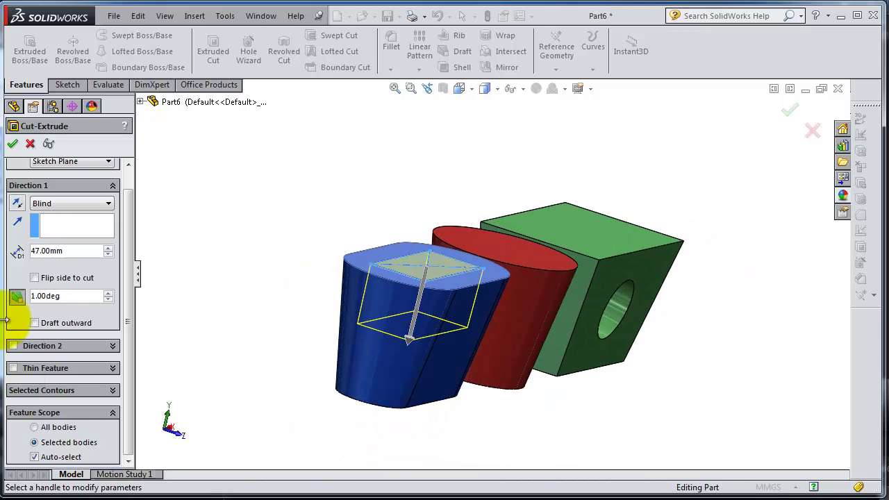
pyautogui.moveTo(87, 298); pyautogui.dragTo(28, 297)
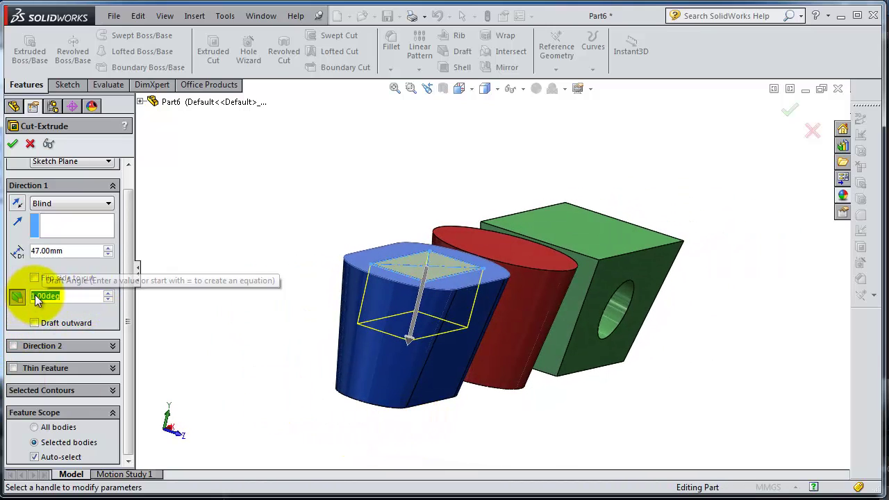
pyautogui.write('10')
pyautogui.press('Return')
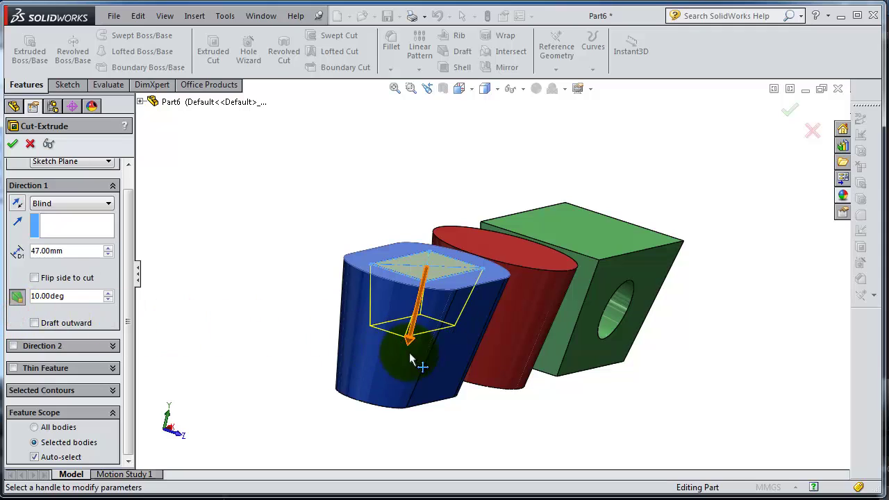
# Step: Deepen the blind cut from 73 mm to 91 mm
pyautogui.moveTo(409, 352); pyautogui.dragTo(265, 401, button='middle')
pyautogui.click(364, 308)
pyautogui.click(351, 320)
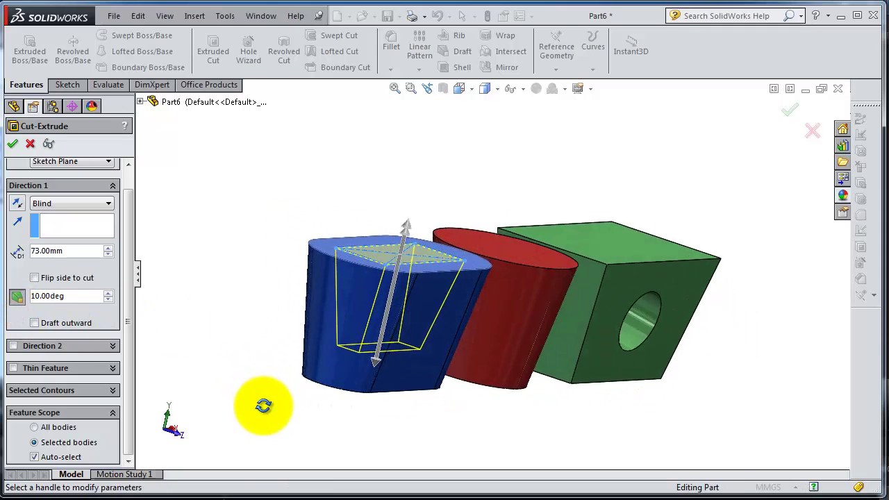
pyautogui.moveTo(389, 363); pyautogui.dragTo(368, 390)
pyautogui.moveTo(367, 414); pyautogui.dragTo(359, 432, button='middle')
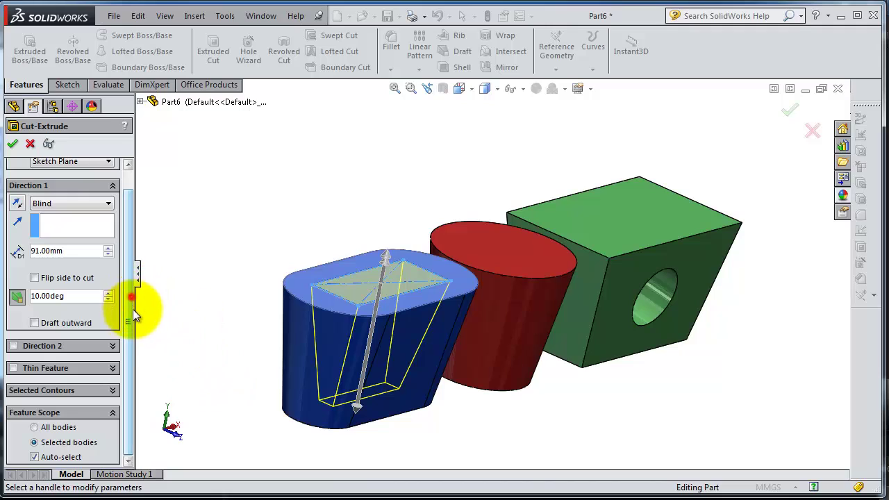
# Step: Try and then remove Direction 2, and enable Thin Feature
pyautogui.click(13, 346)
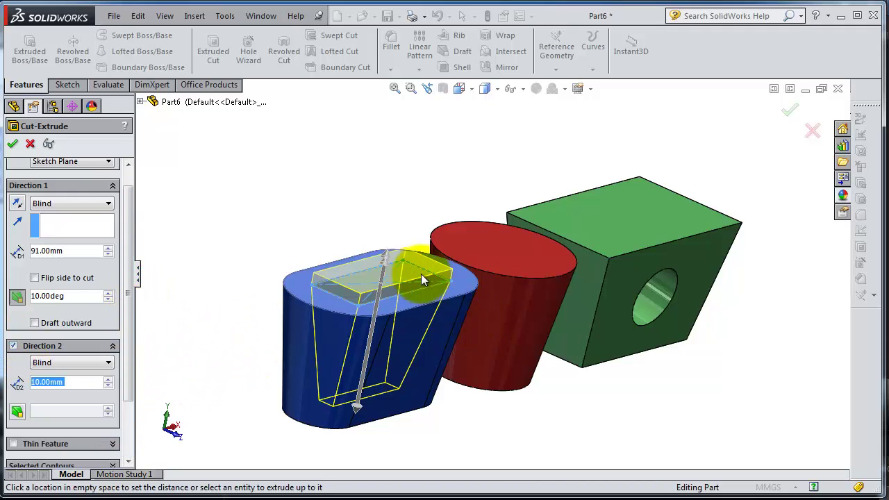
pyautogui.moveTo(371, 220)
pyautogui.mouseDown(button='middle')
pyautogui.moveTo(363, 206)
pyautogui.moveTo(373, 219)
pyautogui.mouseUp(button='middle')
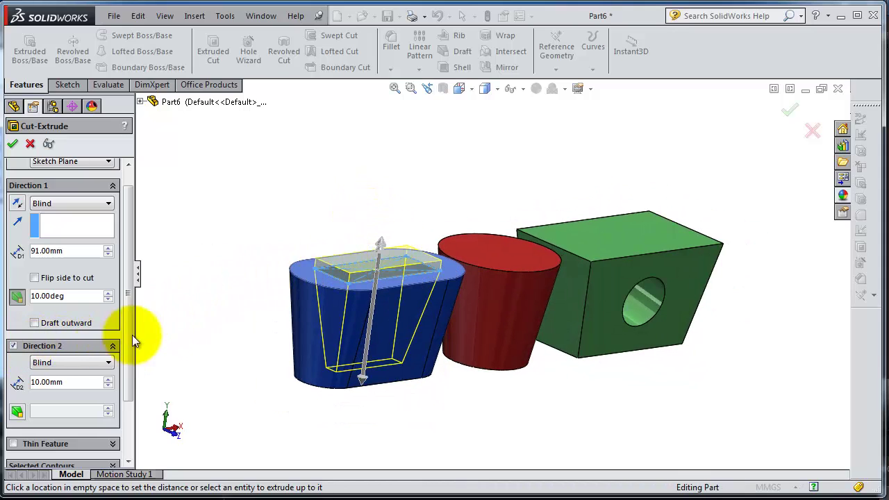
pyautogui.click(13, 345)
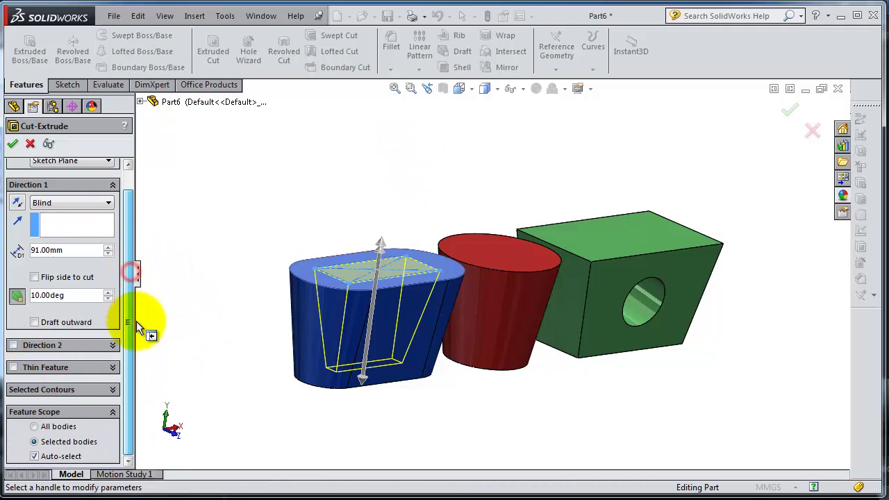
pyautogui.click(13, 367)
# Step: Set the thin wall thickness to 5.00mm, keeping the type One-Direction
pyautogui.moveTo(373, 363)
pyautogui.mouseDown(button='middle')
pyautogui.moveTo(360, 389)
pyautogui.moveTo(379, 422)
pyautogui.moveTo(382, 357)
pyautogui.mouseUp(button='middle')
pyautogui.moveTo(342, 247); pyautogui.dragTo(376, 298, button='middle')
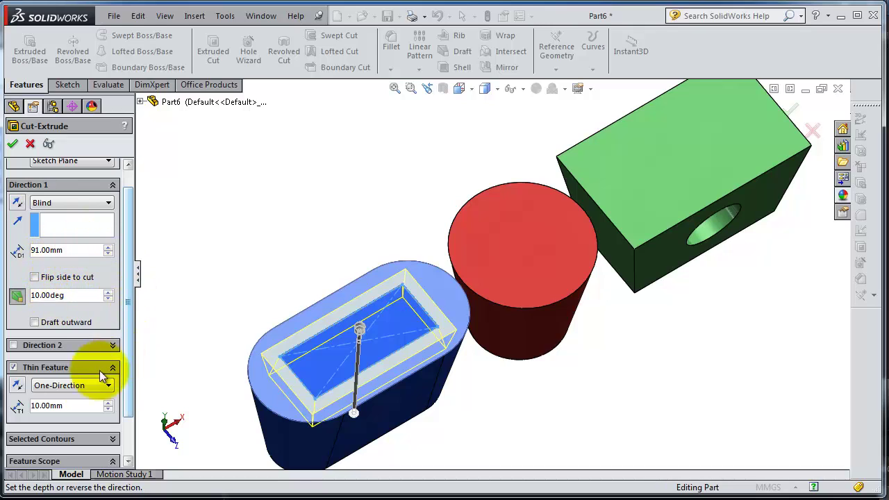
pyautogui.doubleClick(70, 407)
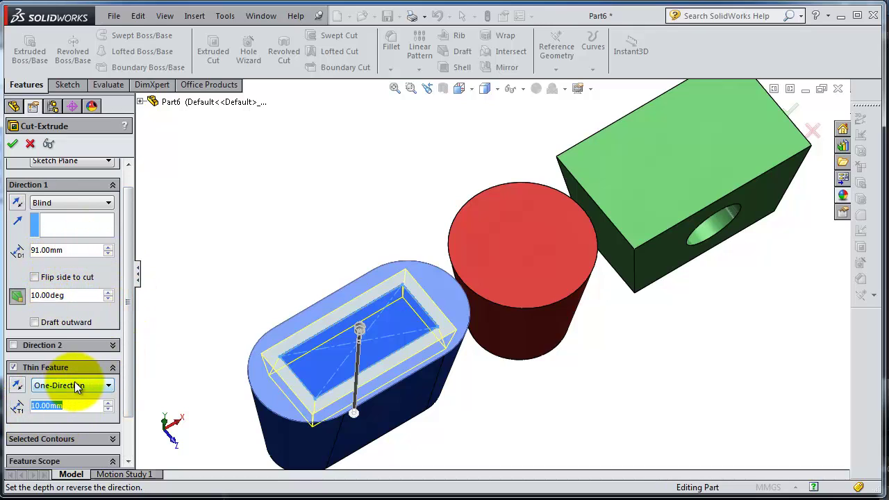
pyautogui.write('50')
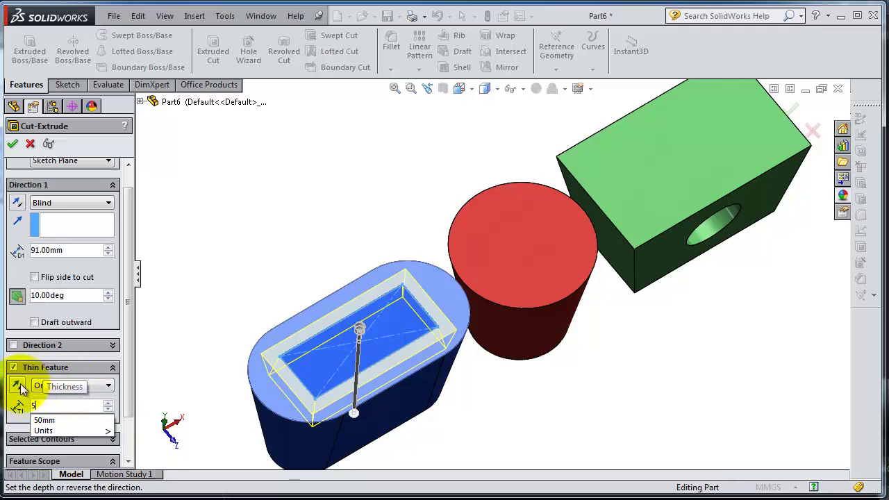
pyautogui.press('Return')
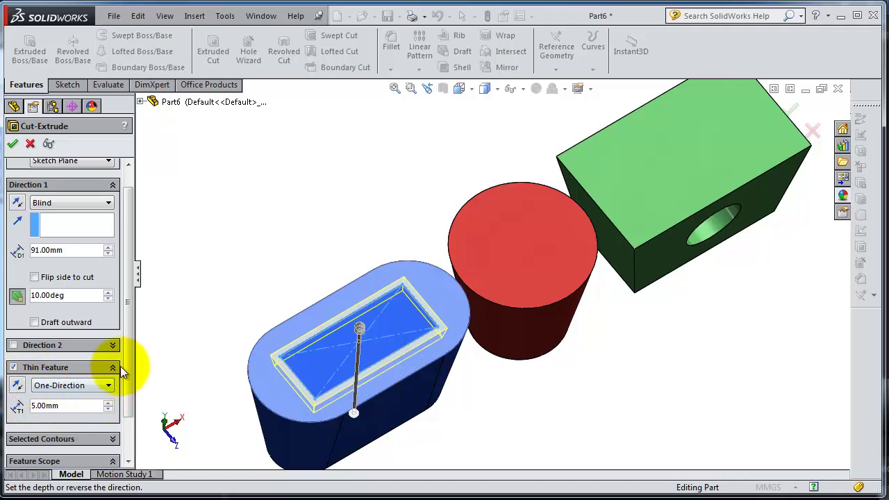
pyautogui.moveTo(127, 366); pyautogui.dragTo(123, 411)
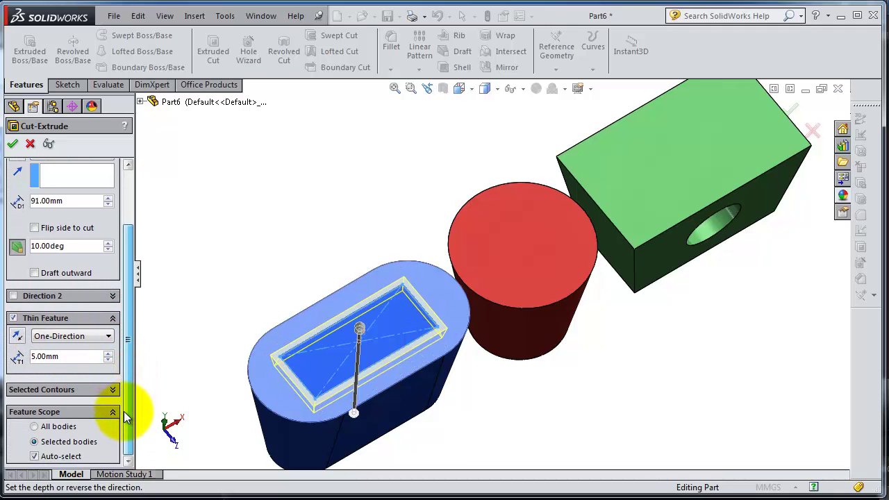
pyautogui.click(73, 339)
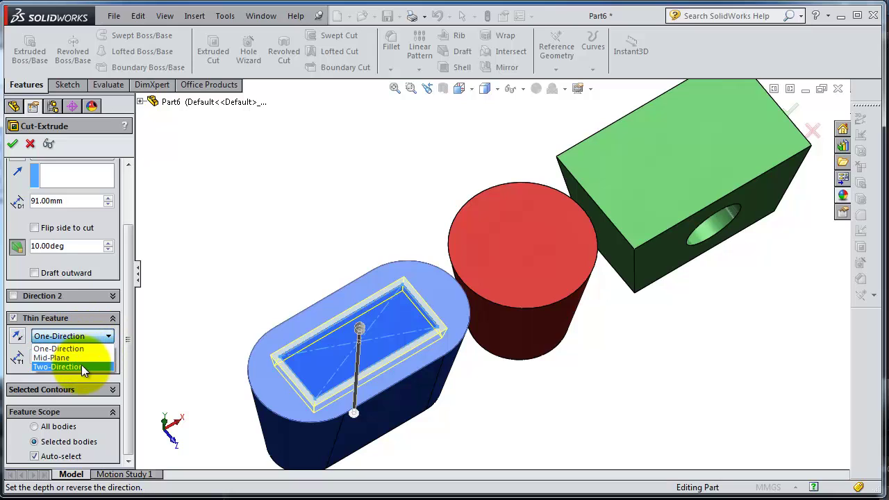
pyautogui.click(73, 337)
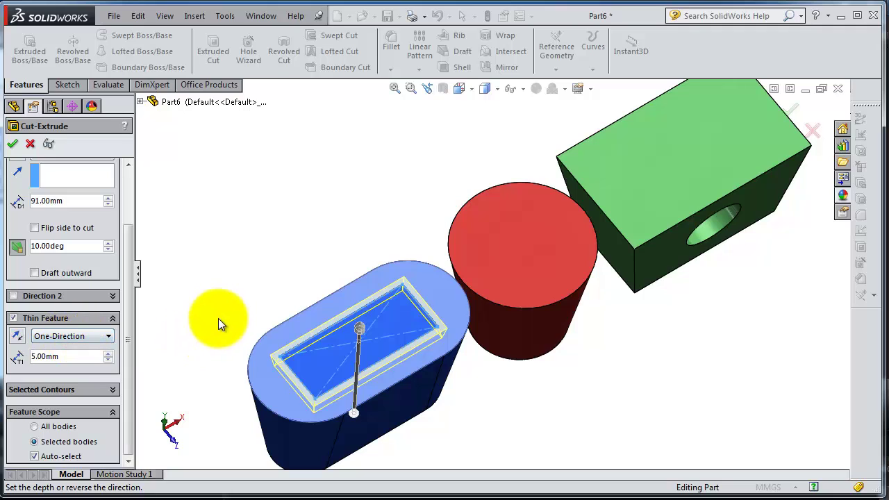
pyautogui.moveTo(219, 314); pyautogui.dragTo(338, 241, button='middle')
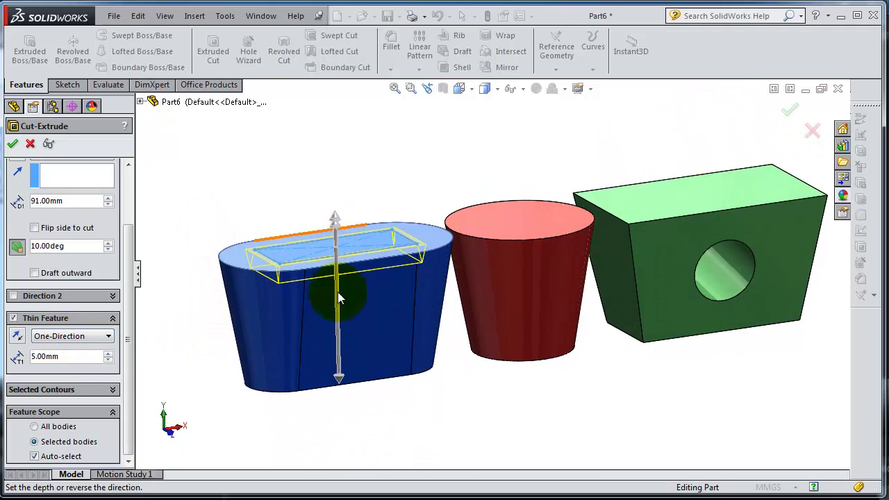
pyautogui.moveTo(129, 247); pyautogui.dragTo(130, 205)
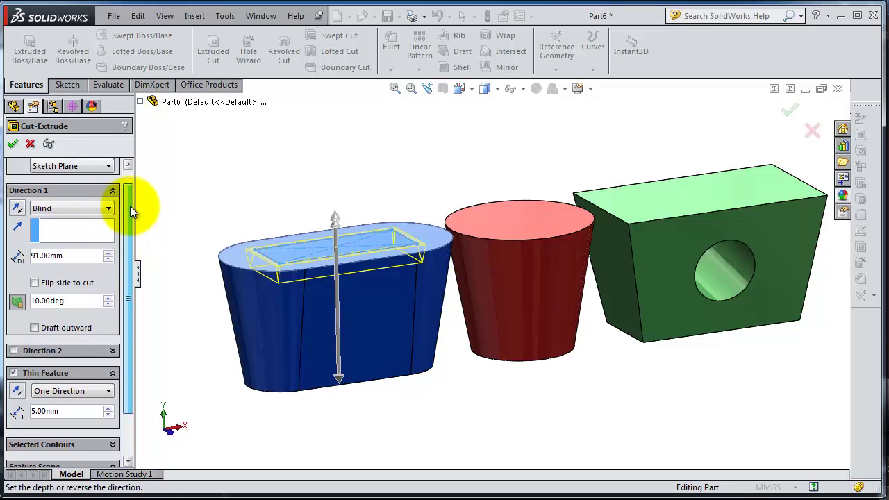
# Step: Turn off the draft and confirm to create Cut-Extrude-Thin1
pyautogui.click(17, 305)
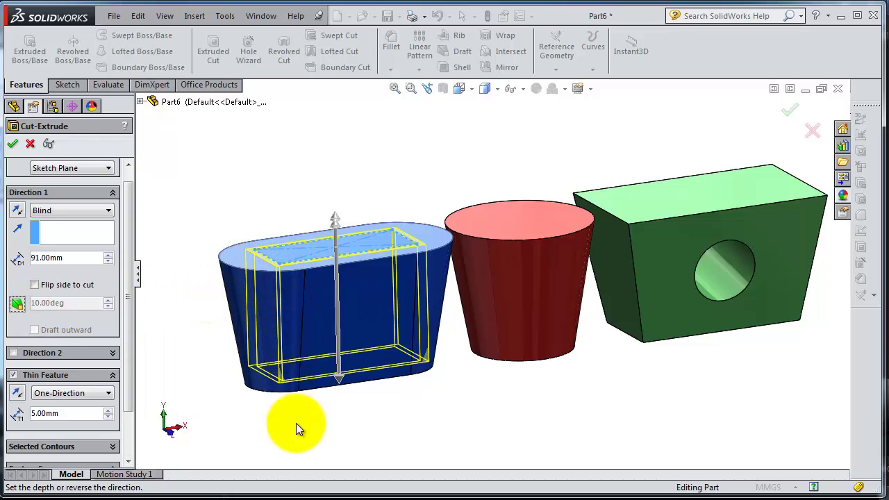
pyautogui.moveTo(405, 446); pyautogui.dragTo(387, 403, button='middle')
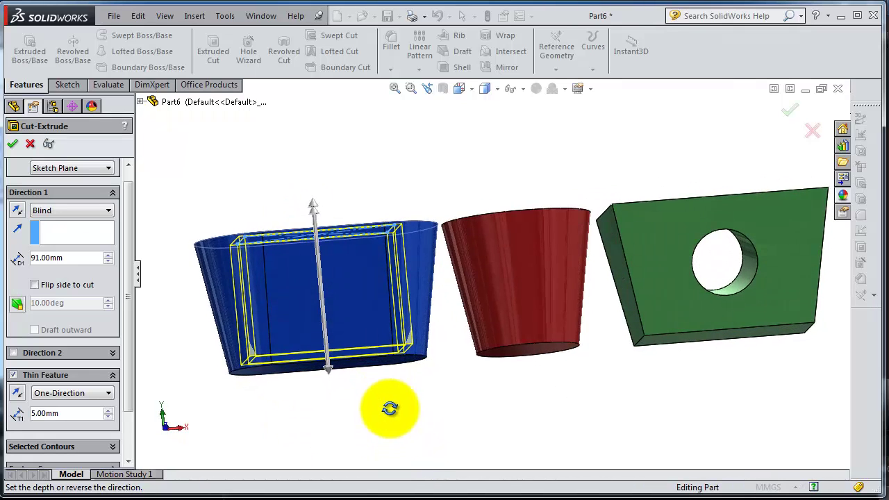
pyautogui.click(13, 144)
pyautogui.moveTo(327, 291); pyautogui.dragTo(368, 406, button='middle')
pyautogui.scroll(5, 423, 427)
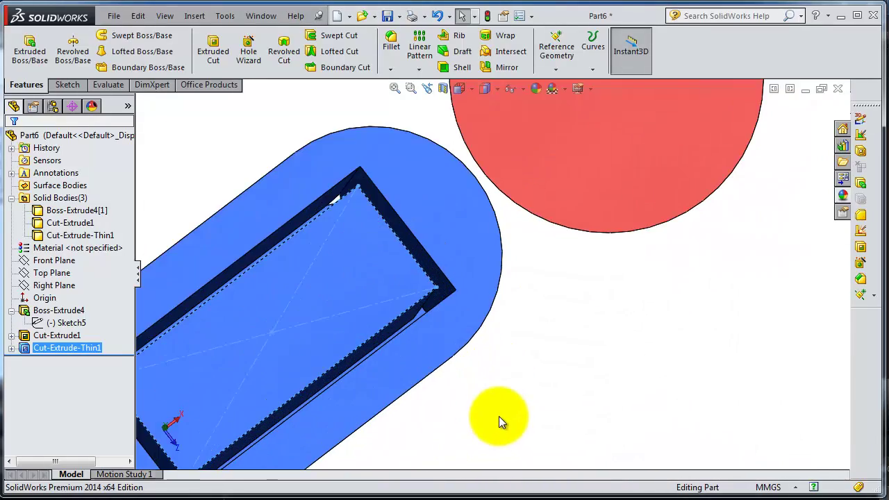
pyautogui.moveTo(433, 351); pyautogui.dragTo(433, 305, button='middle')
# Step: Reopen Cut-Extrude-Thin1 and edit the wall thickness, keeping the end condition Blind
pyautogui.click(28, 349)
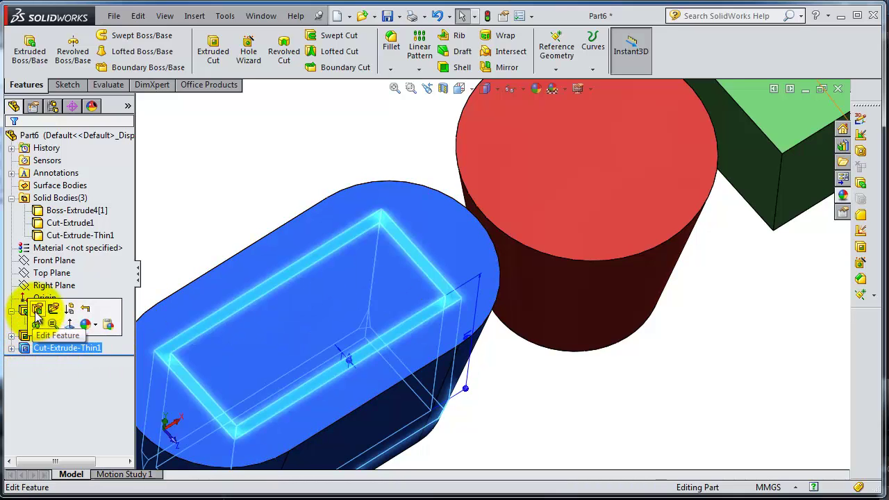
pyautogui.click(28, 321)
pyautogui.scroll(-3, 133, 305)
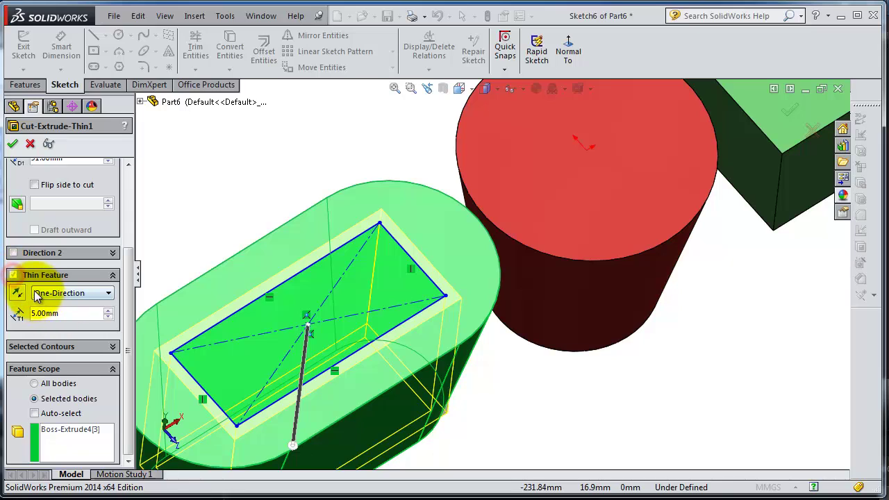
pyautogui.moveTo(84, 313); pyautogui.dragTo(27, 314)
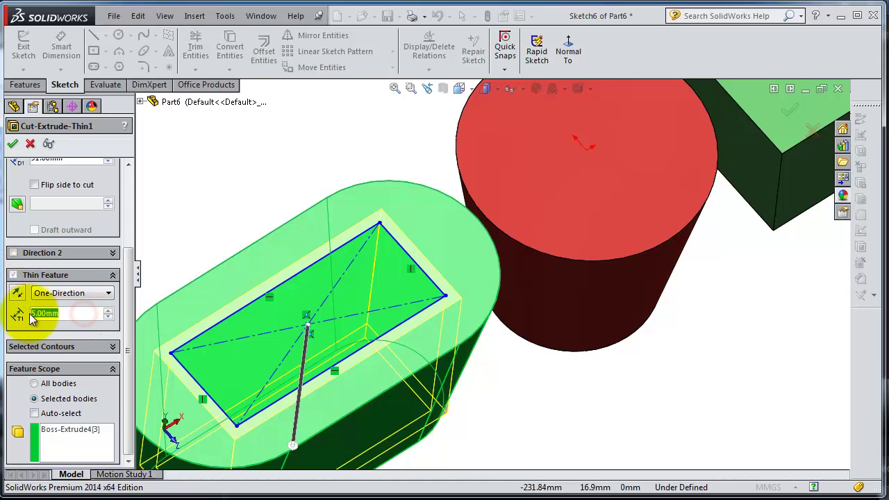
pyautogui.write('0')
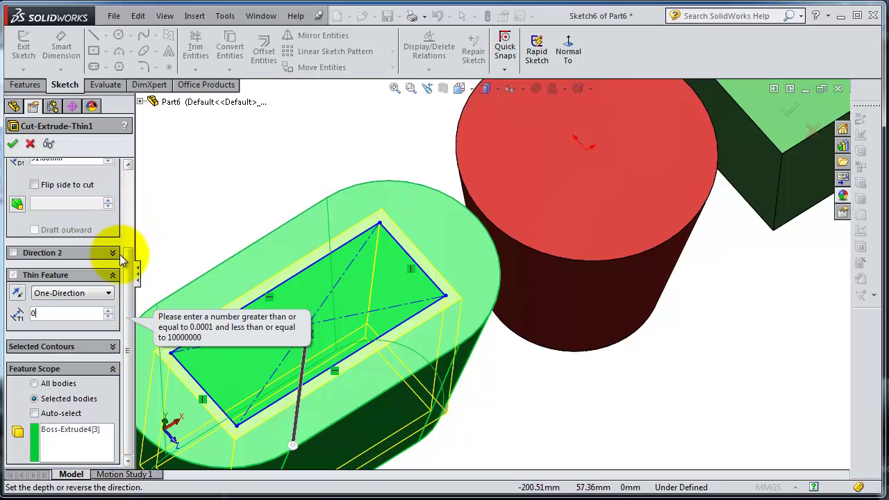
pyautogui.moveTo(128, 254); pyautogui.dragTo(145, 166)
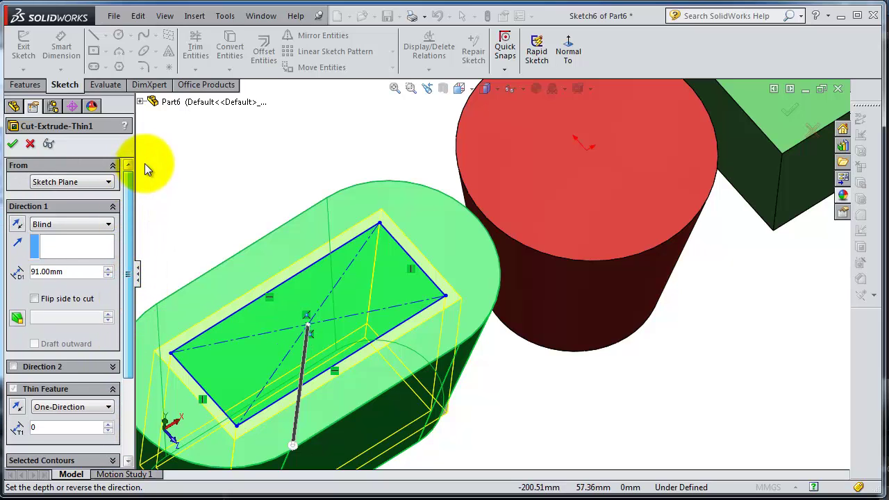
pyautogui.click(73, 227)
pyautogui.click(73, 226)
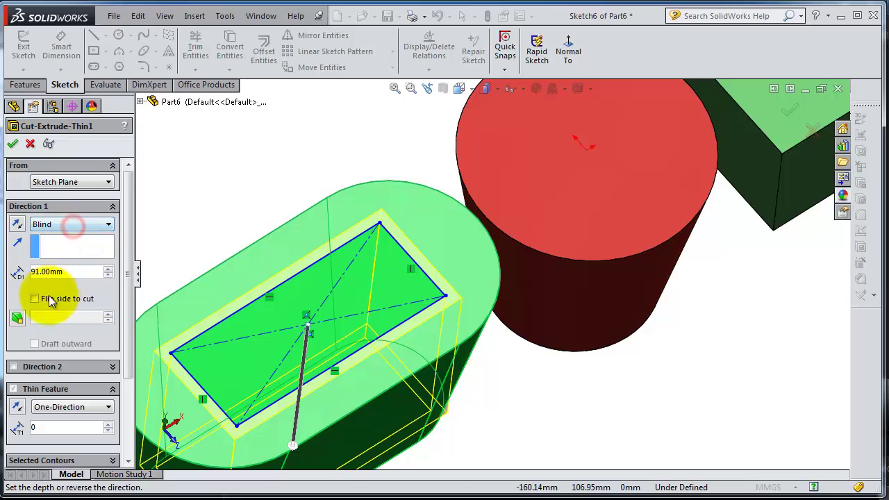
# Step: Turn the draft back on, keep the wall one-directional, and confirm the groove
pyautogui.click(18, 317)
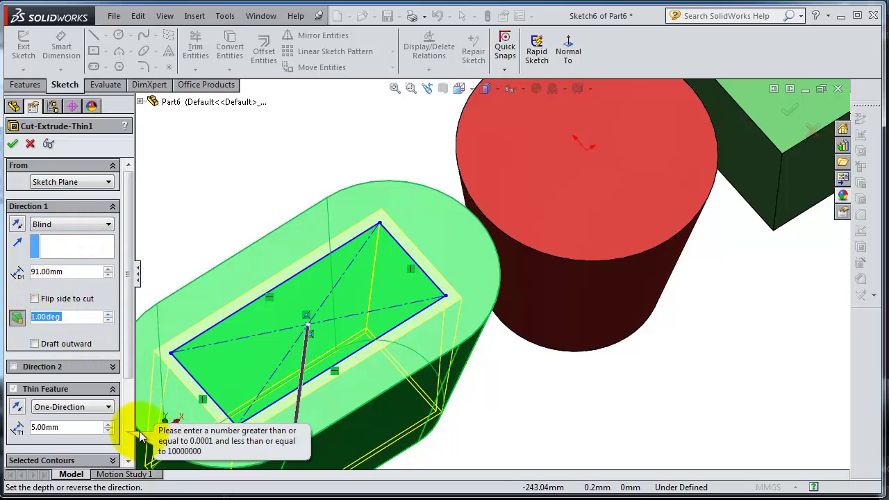
pyautogui.click(75, 408)
pyautogui.click(76, 408)
pyautogui.click(113, 390)
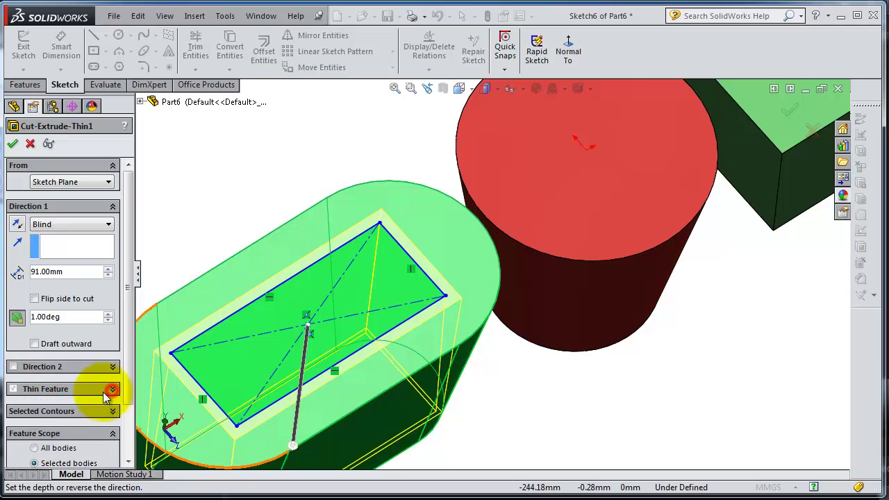
pyautogui.click(13, 143)
pyautogui.moveTo(454, 396); pyautogui.dragTo(368, 415, button='middle')
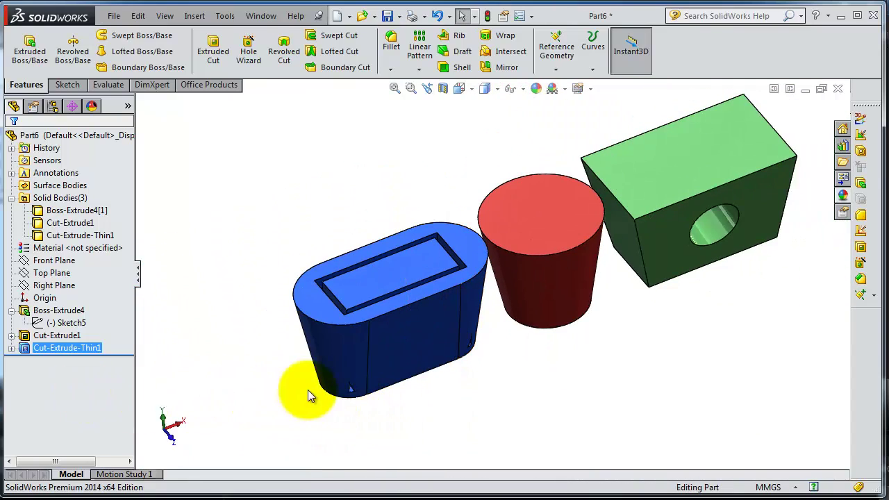
# Step: Delete Cut-Extrude-Thin1 from the feature tree and select the Sketch6 rectangle
pyautogui.moveTo(305, 390); pyautogui.dragTo(364, 381, button='middle')
pyautogui.scroll(-3, 537, 312)
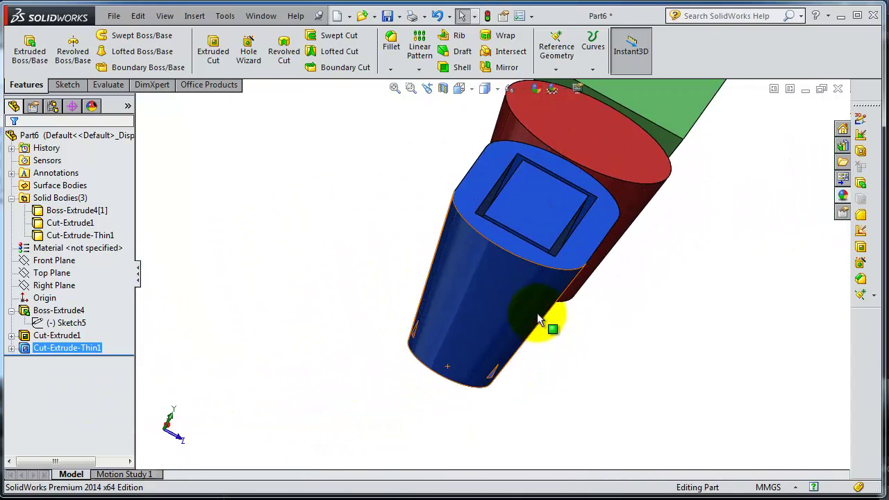
pyautogui.moveTo(537, 311); pyautogui.dragTo(496, 312, button='middle')
pyautogui.scroll(-5, 590, 238)
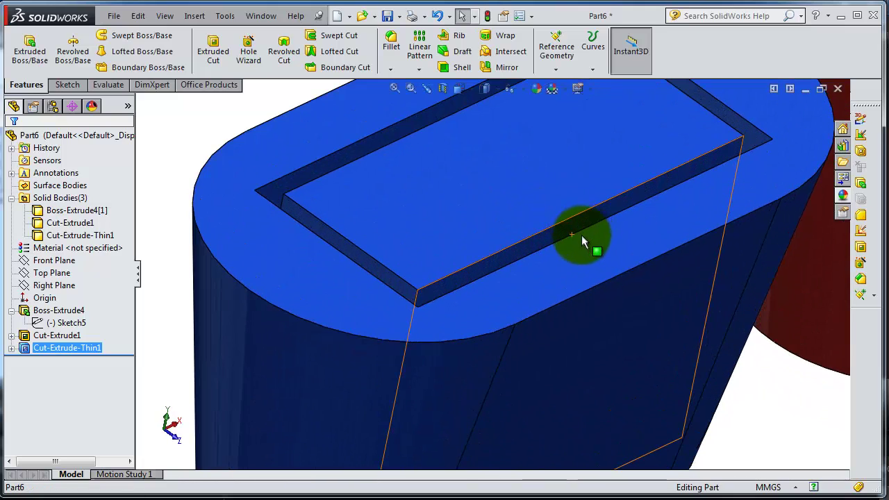
pyautogui.scroll(5, 356, 286)
pyautogui.scroll(-5, 468, 209)
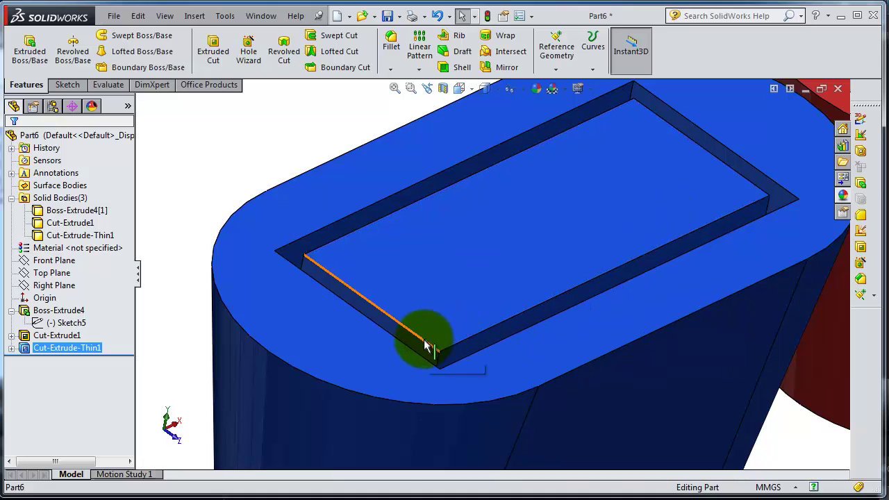
pyautogui.rightClick(97, 351)
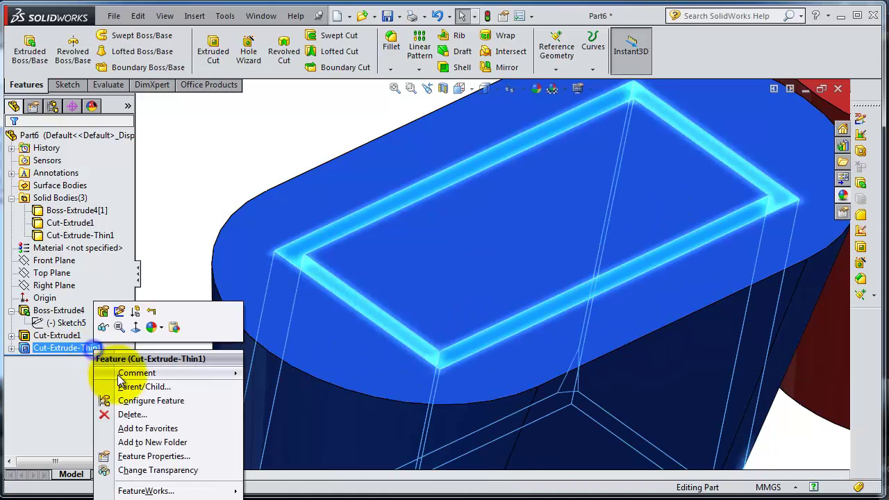
pyautogui.click(132, 414)
pyautogui.click(540, 142)
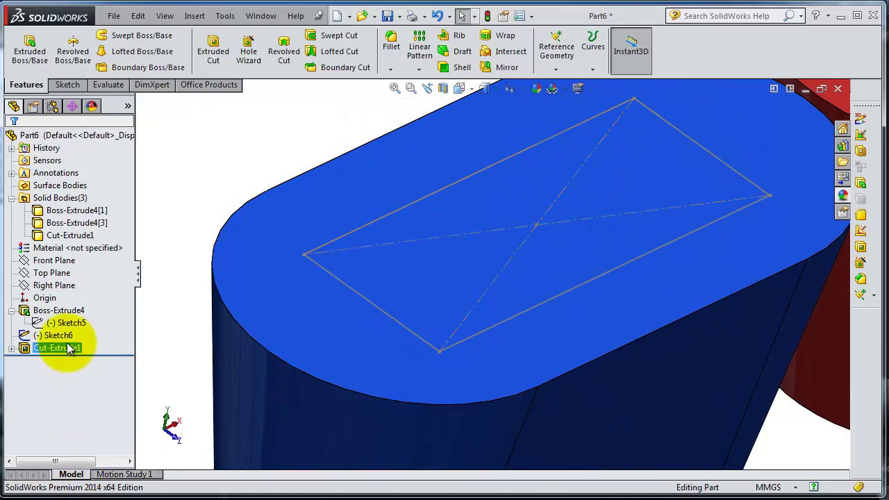
pyautogui.click(57, 336)
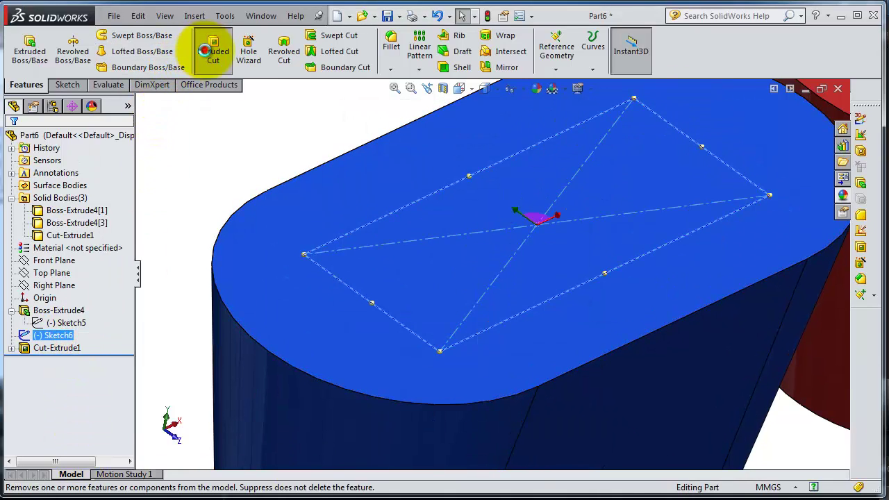
# Step: Start a cut from Sketch6 using the rectangle region as its selected contour
pyautogui.click(205, 51)
pyautogui.moveTo(128, 231); pyautogui.dragTo(137, 319)
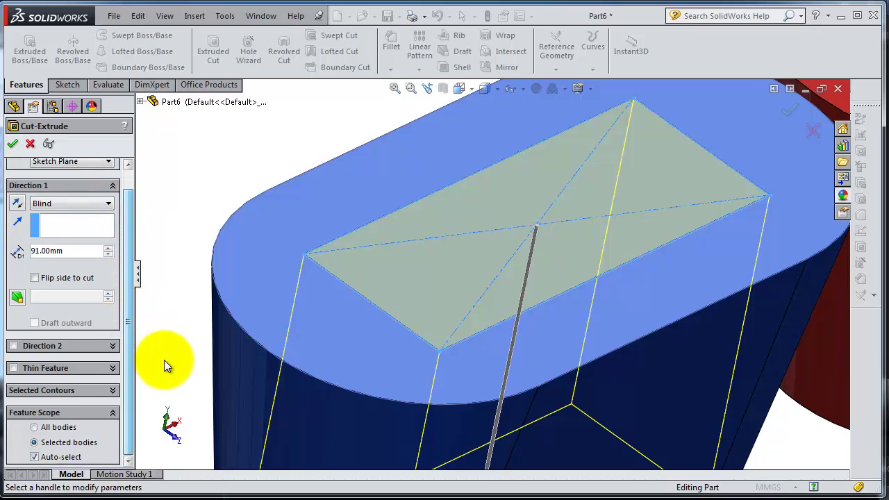
pyautogui.click(113, 391)
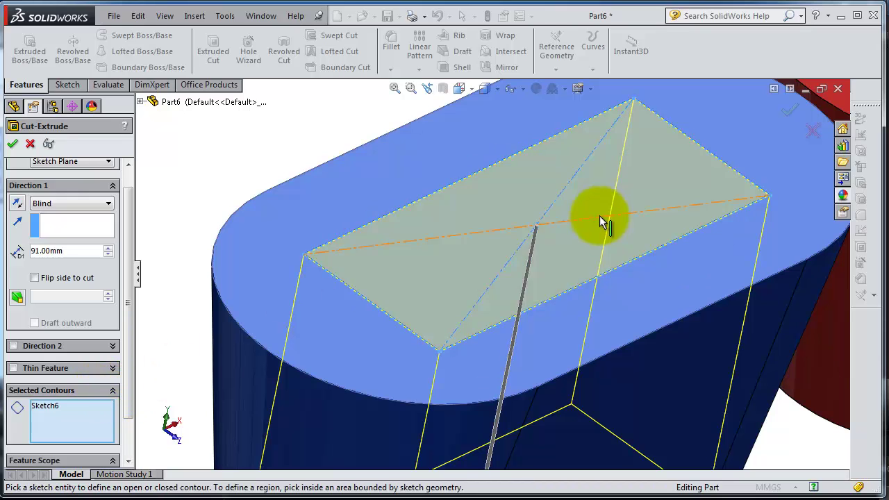
pyautogui.click(611, 204)
pyautogui.scroll(2, 481, 317)
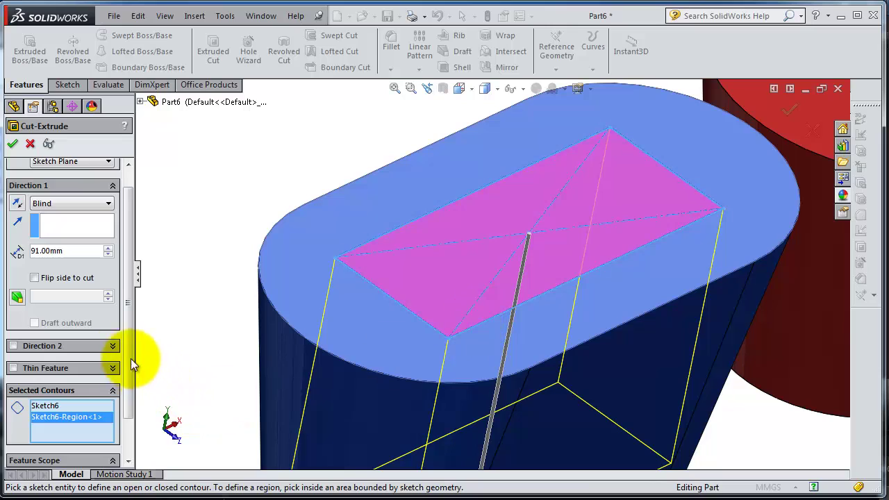
pyautogui.scroll(-3, 131, 367)
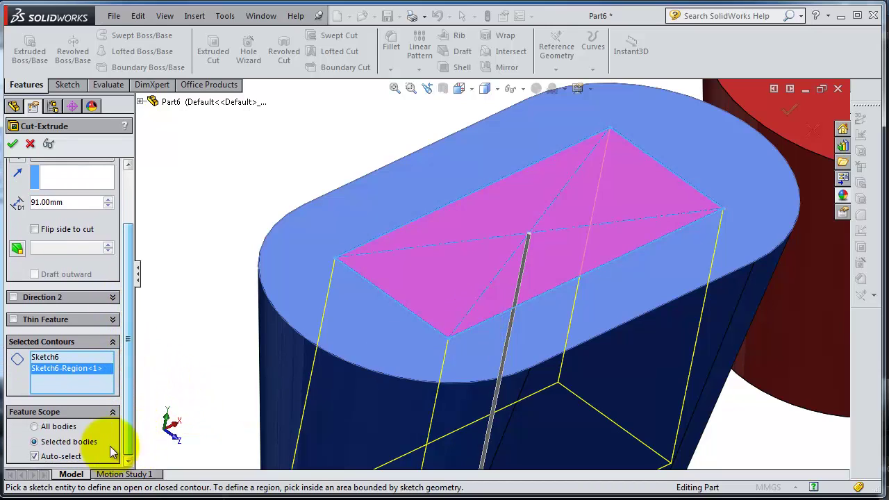
# Step: Apply the cut to all bodies and confirm the Blind 91.00mm pocket
pyautogui.click(37, 426)
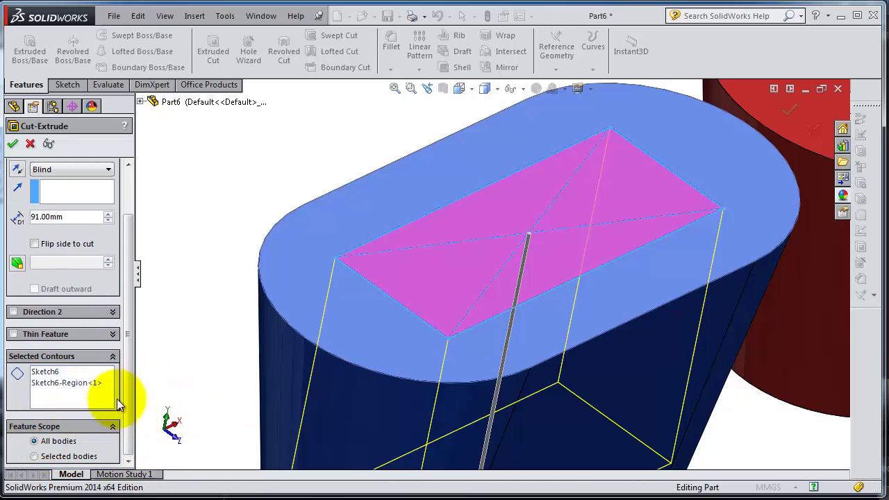
pyautogui.moveTo(139, 424)
pyautogui.mouseDown(button='middle')
pyautogui.moveTo(262, 375)
pyautogui.moveTo(604, 364)
pyautogui.moveTo(556, 301)
pyautogui.moveTo(564, 315)
pyautogui.mouseUp(button='middle')
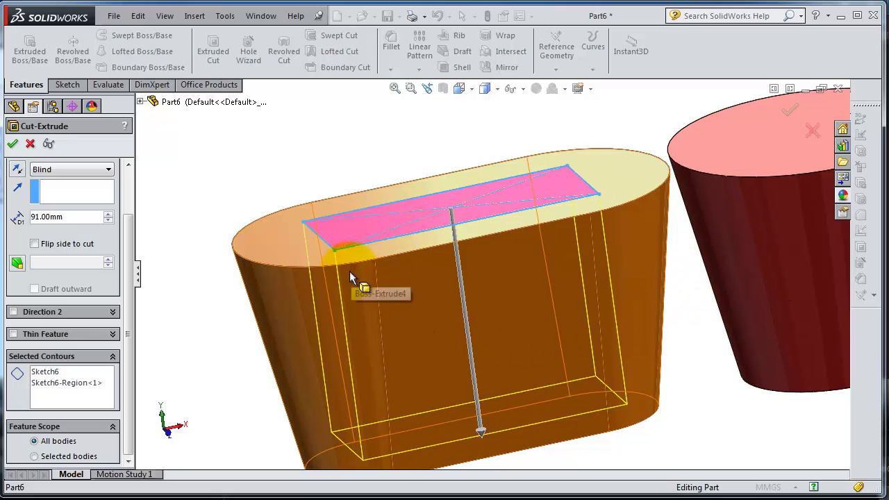
pyautogui.scroll(4, 350, 272)
pyautogui.moveTo(391, 290); pyautogui.dragTo(373, 321, button='middle')
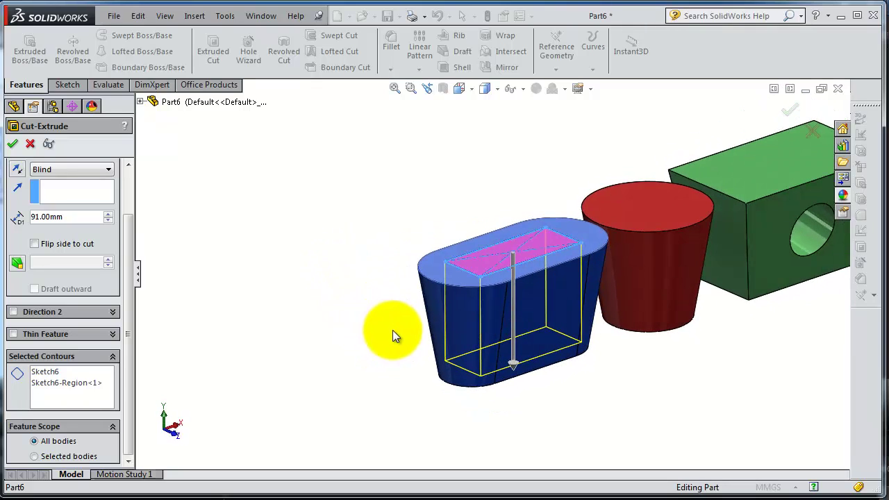
pyautogui.scroll(-3, 549, 376)
pyautogui.moveTo(562, 373)
pyautogui.mouseDown(button='middle')
pyautogui.moveTo(522, 288)
pyautogui.moveTo(522, 323)
pyautogui.mouseUp(button='middle')
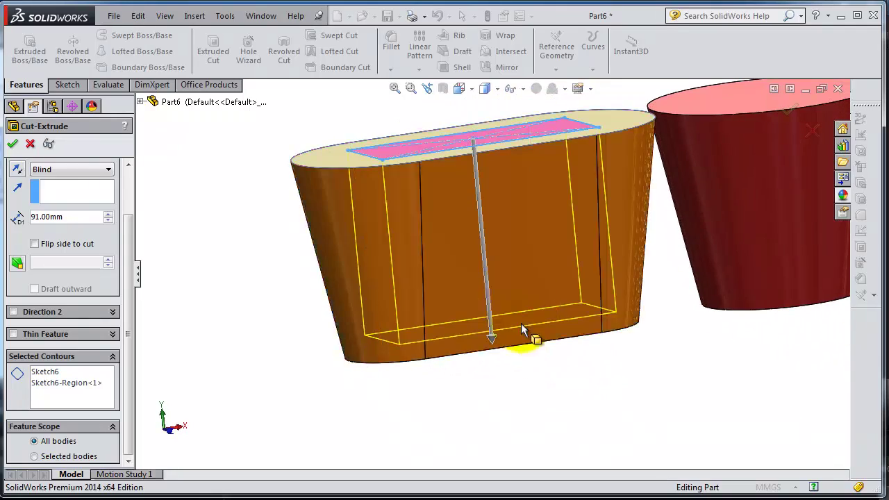
pyautogui.click(12, 145)
# Step: Start a new sketch on the red cone's top face
pyautogui.moveTo(482, 291); pyautogui.dragTo(514, 373, button='middle')
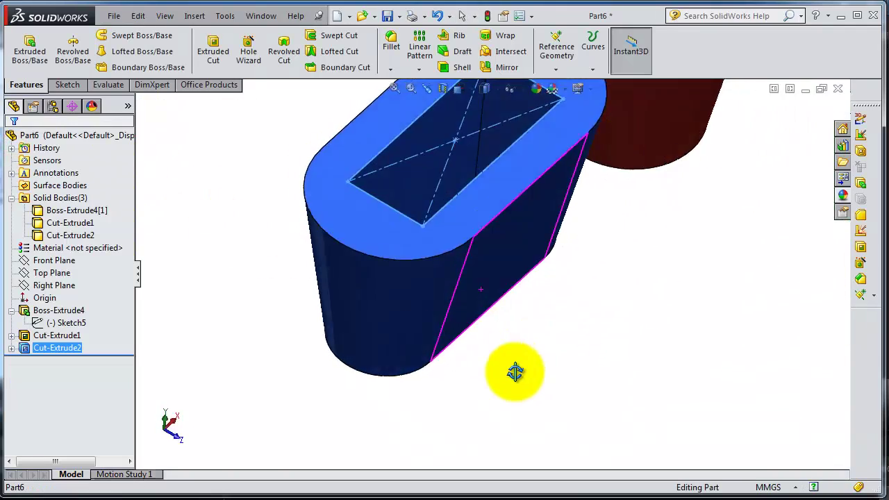
pyautogui.scroll(5, 645, 188)
pyautogui.scroll(-5, 625, 193)
pyautogui.moveTo(626, 193); pyautogui.dragTo(487, 10, button='middle')
pyautogui.moveTo(520, 396); pyautogui.dragTo(572, 375, button='middle')
pyautogui.click(556, 323)
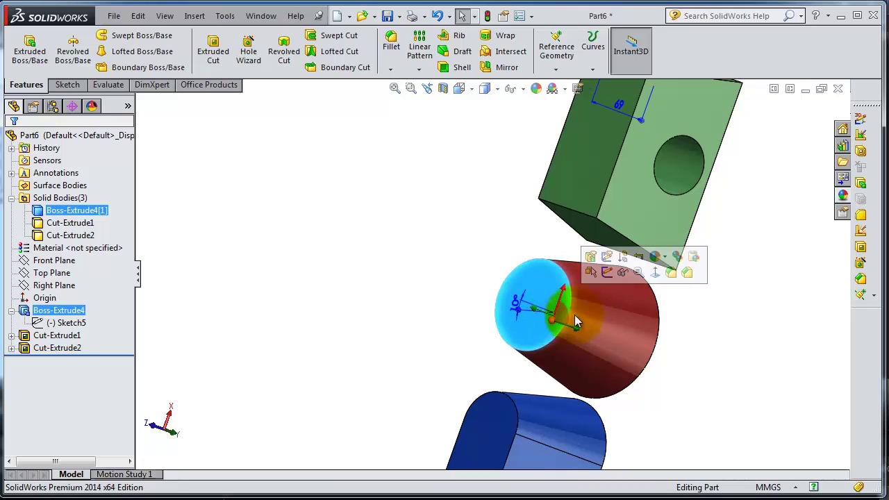
pyautogui.click(608, 273)
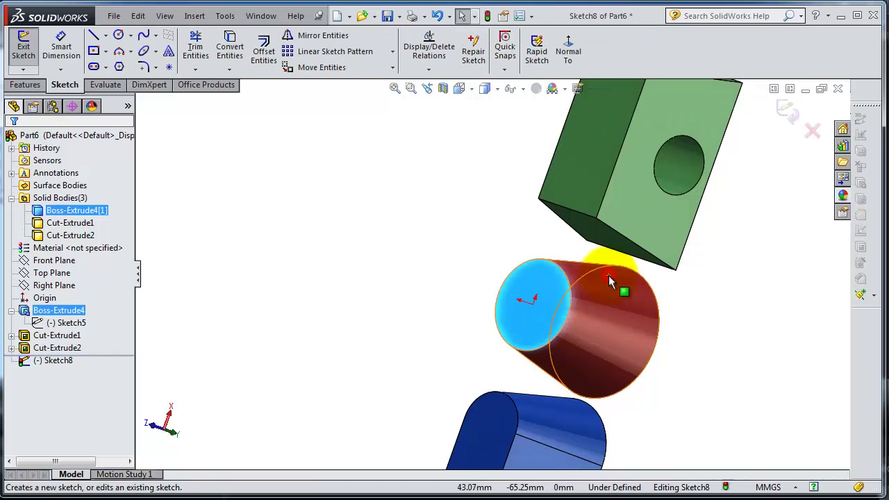
# Step: Convert the face's circular edge into the sketch with Convert Entities
pyautogui.click(235, 54)
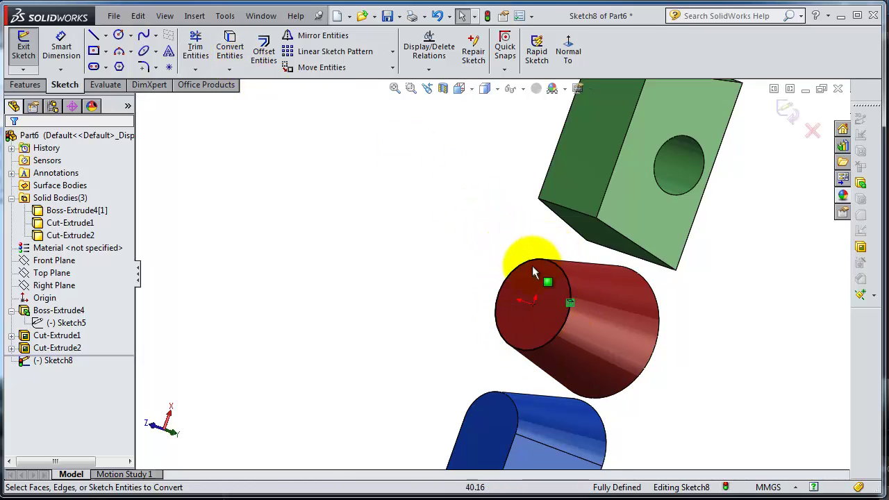
pyautogui.moveTo(456, 371); pyautogui.dragTo(486, 333, button='middle')
pyautogui.scroll(-3, 486, 333)
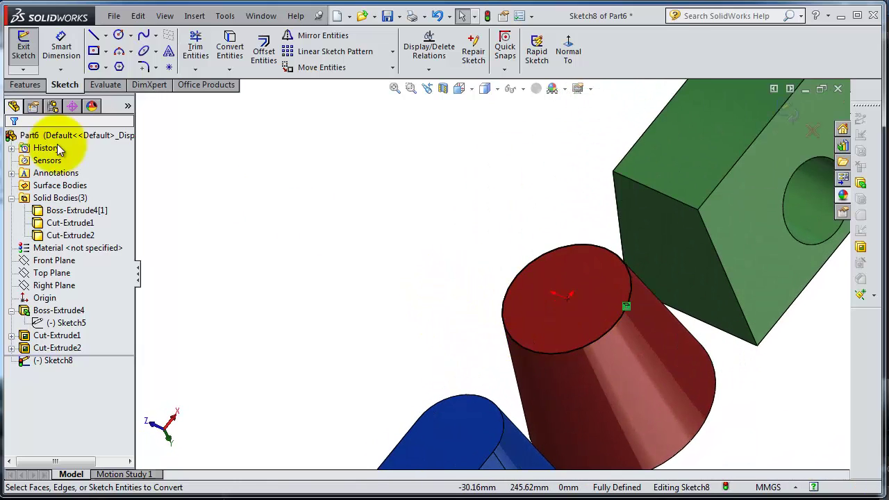
pyautogui.click(18, 84)
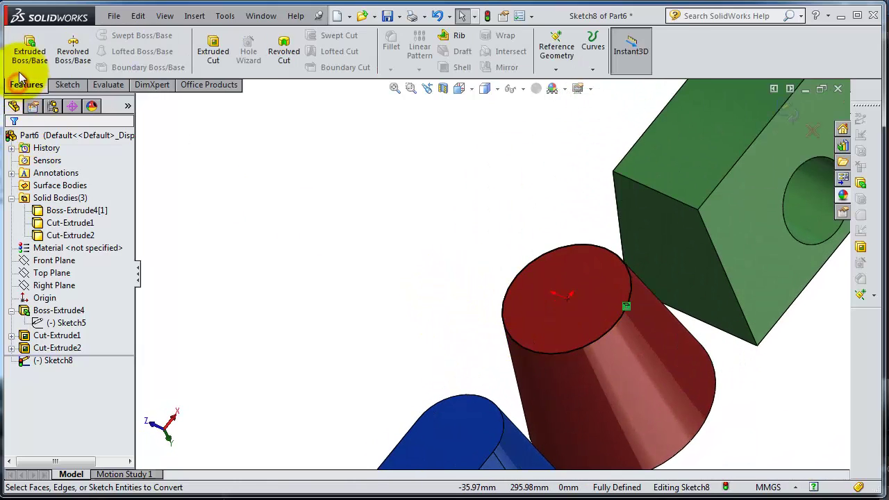
# Step: Extrude the circle sketch as a Blind 91 mm boss from the red cone's end face
pyautogui.click(29, 53)
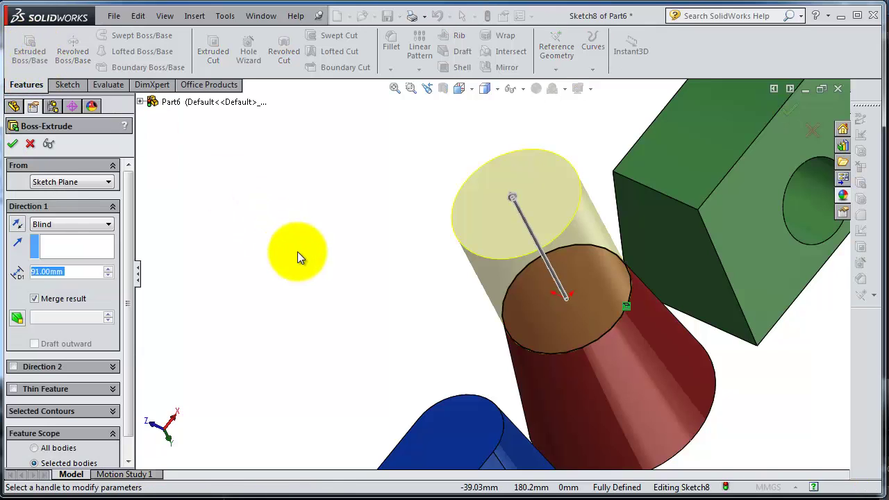
pyautogui.scroll(-1, 126, 252)
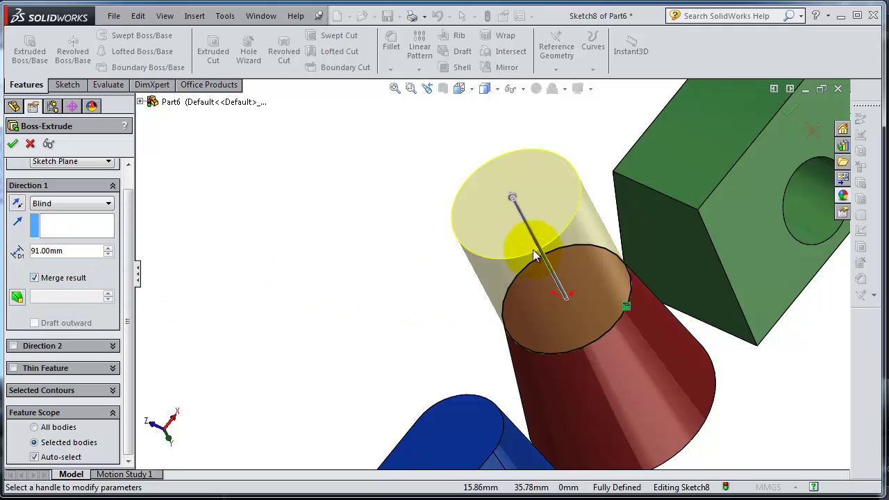
pyautogui.moveTo(723, 417); pyautogui.dragTo(639, 389, button='middle')
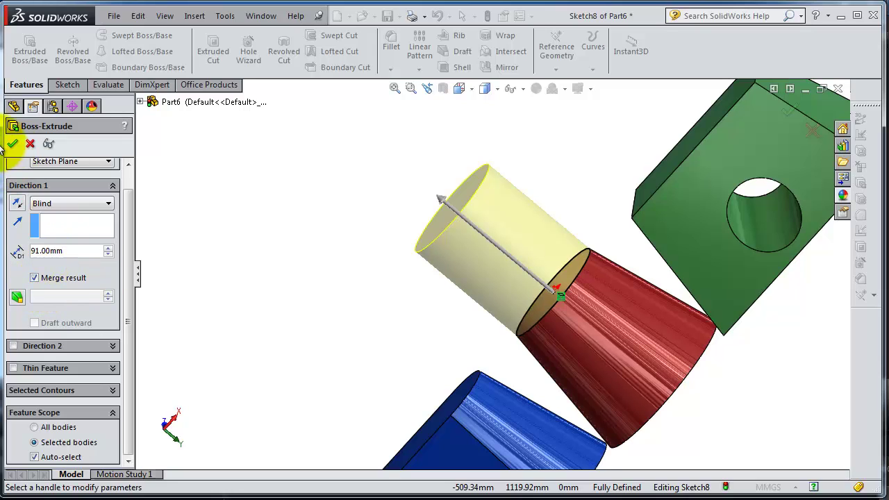
pyautogui.press('Return')
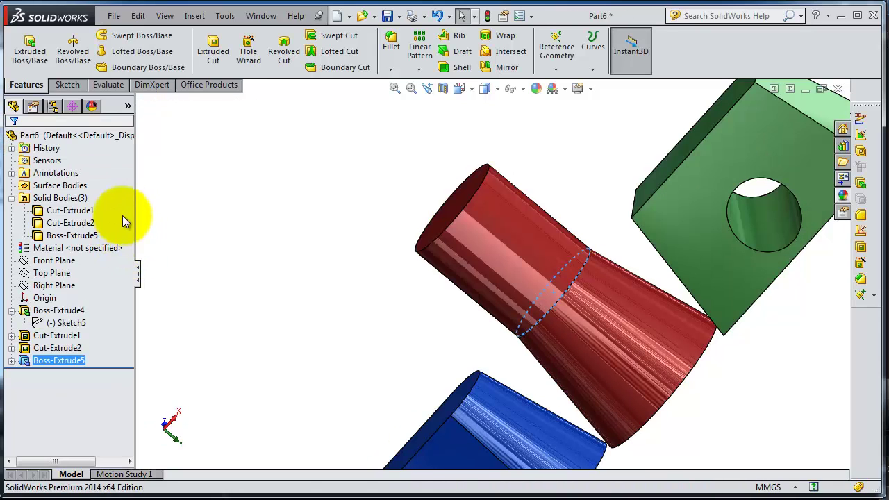
# Step: Check which solid bodies are Cut-Extrude1, Cut-Extrude2 and Boss-Extrude5, then clear the selection
pyautogui.click(70, 209)
pyautogui.click(70, 227)
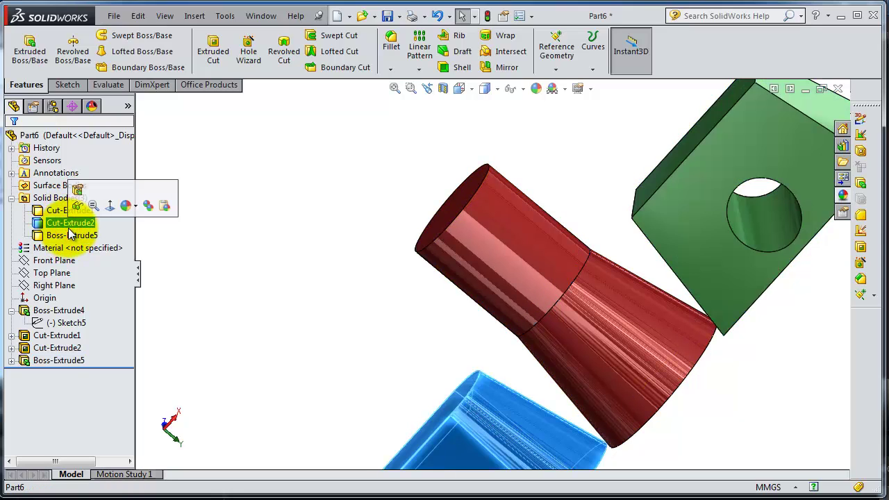
pyautogui.click(70, 235)
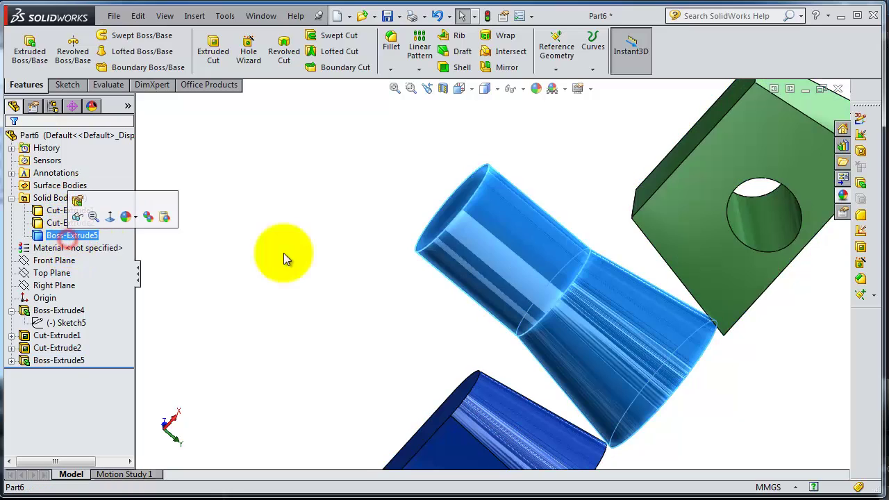
pyautogui.click(337, 300)
# Step: Edit Boss-Extrude5 with Merge result unchecked so the cylinder becomes a separate body
pyautogui.click(66, 360)
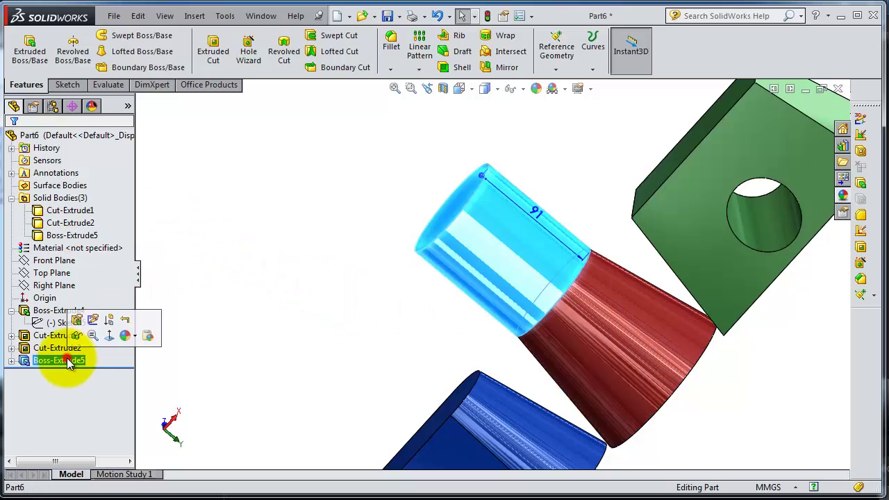
pyautogui.click(77, 320)
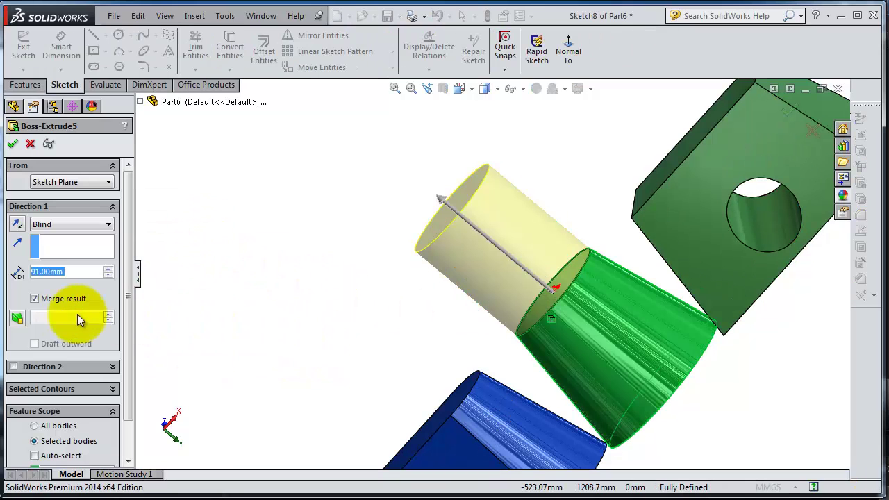
pyautogui.click(34, 299)
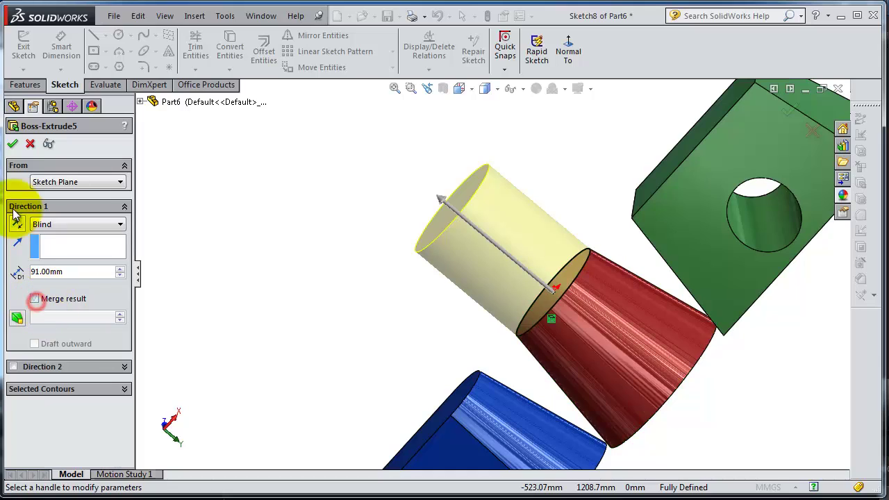
pyautogui.click(13, 143)
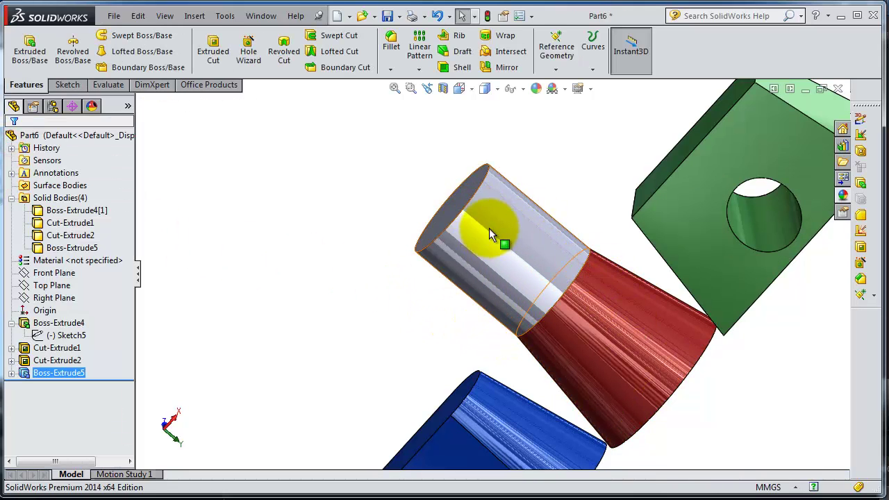
# Step: Check which bodies are Boss-Extrude4, Cut-Extrude1, Cut-Extrude2 and the green block, then clear selections
pyautogui.click(73, 211)
pyautogui.click(70, 223)
pyautogui.click(70, 247)
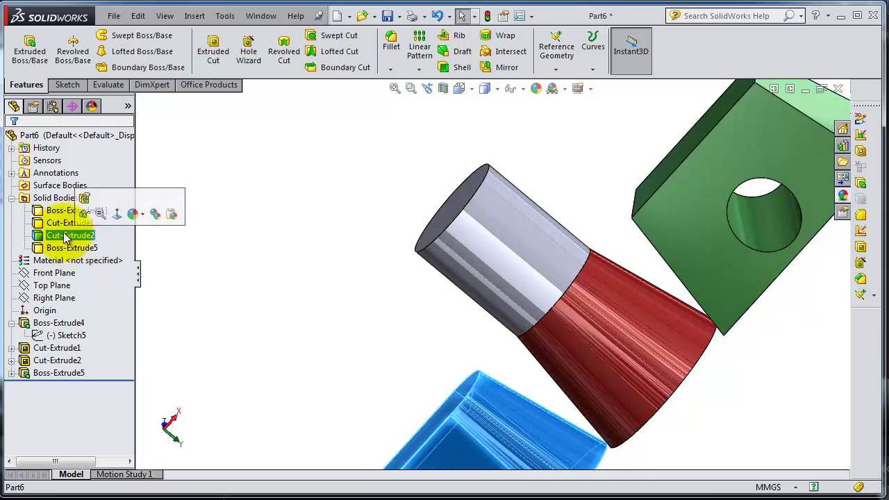
pyautogui.click(55, 222)
pyautogui.click(193, 246)
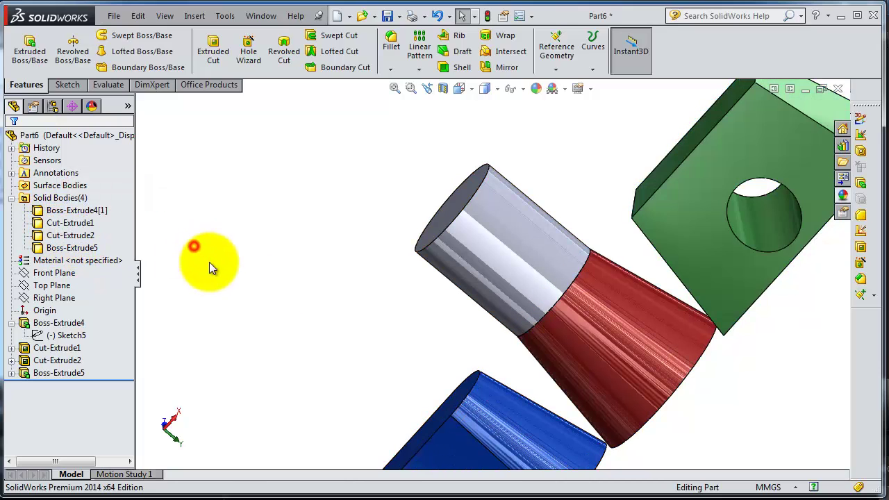
# Step: Sketch a circle of about 30.27 mm radius centred on the red cone's flat end face
pyautogui.moveTo(539, 394); pyautogui.dragTo(444, 170, button='middle')
pyautogui.click(594, 237)
pyautogui.click(627, 195)
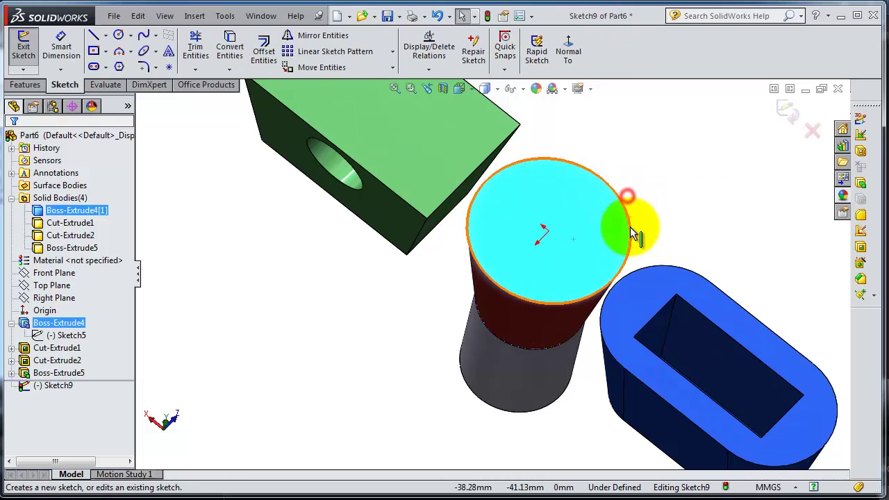
pyautogui.click(118, 34)
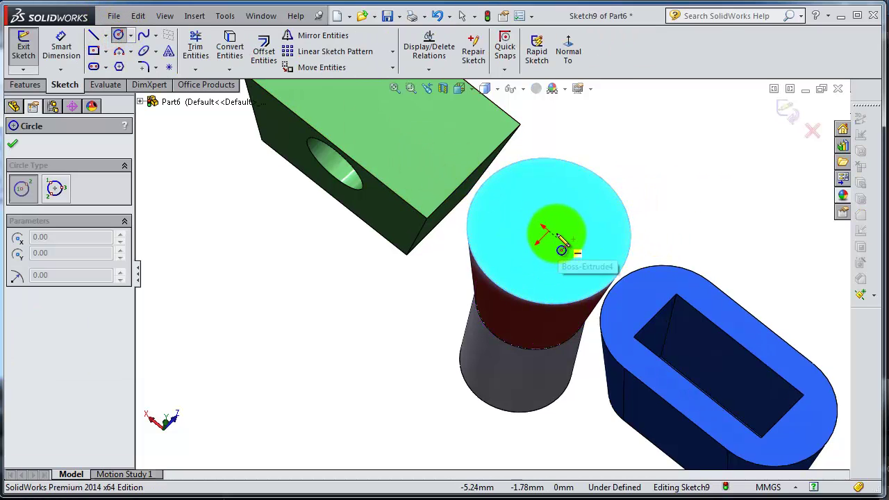
pyautogui.click(549, 231)
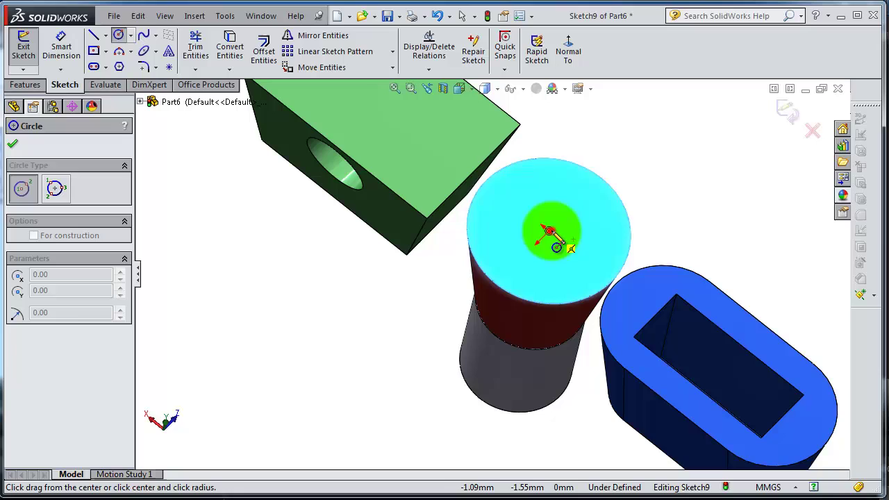
pyautogui.click(555, 189)
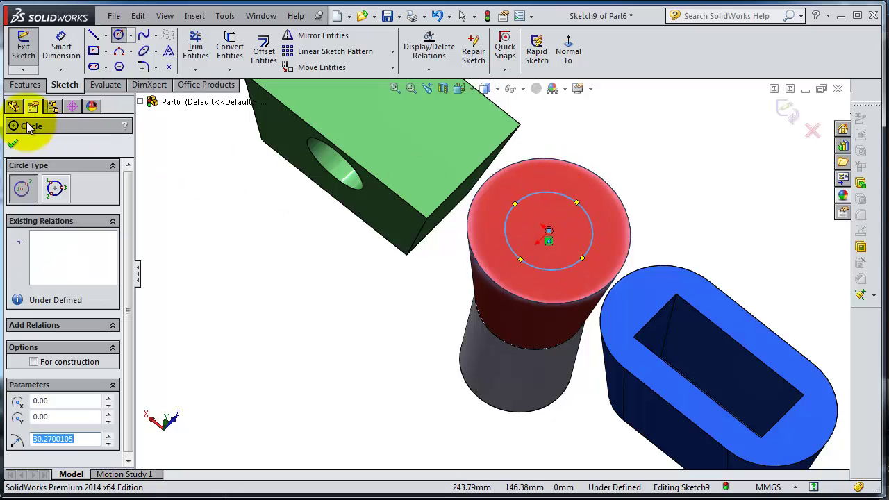
pyautogui.click(14, 144)
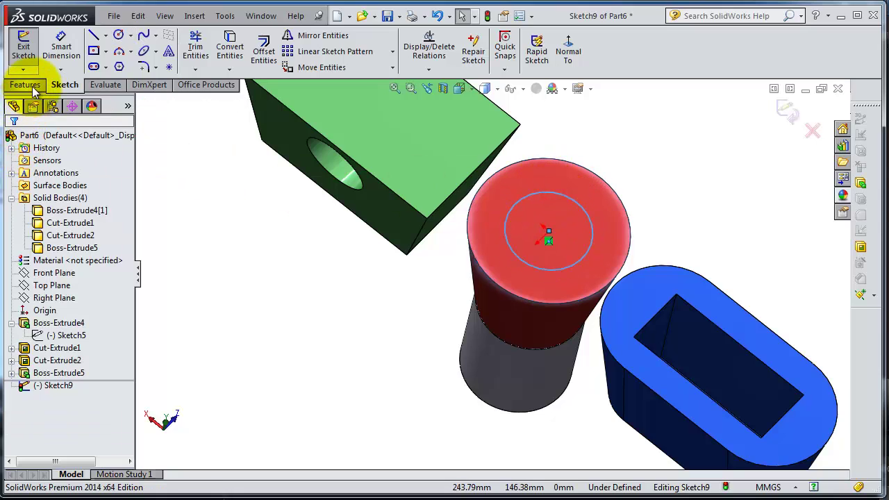
pyautogui.click(25, 84)
# Step: Start an Extruded Cut from the circle with the end condition set to Through All
pyautogui.click(215, 49)
pyautogui.moveTo(296, 325); pyautogui.dragTo(312, 209, button='middle')
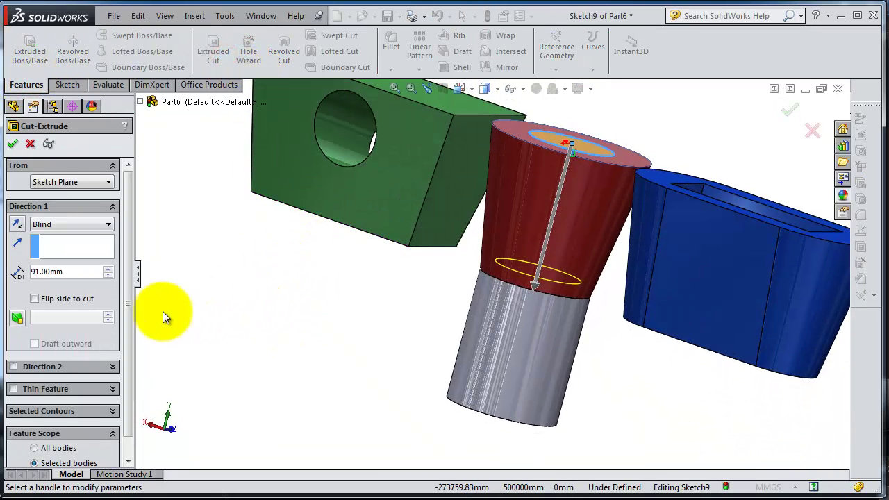
pyautogui.scroll(-2, 119, 409)
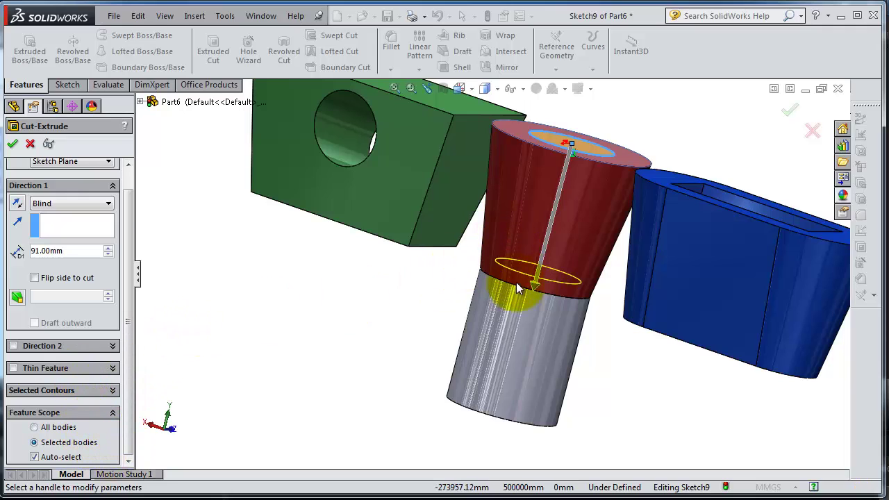
pyautogui.scroll(1, 138, 272)
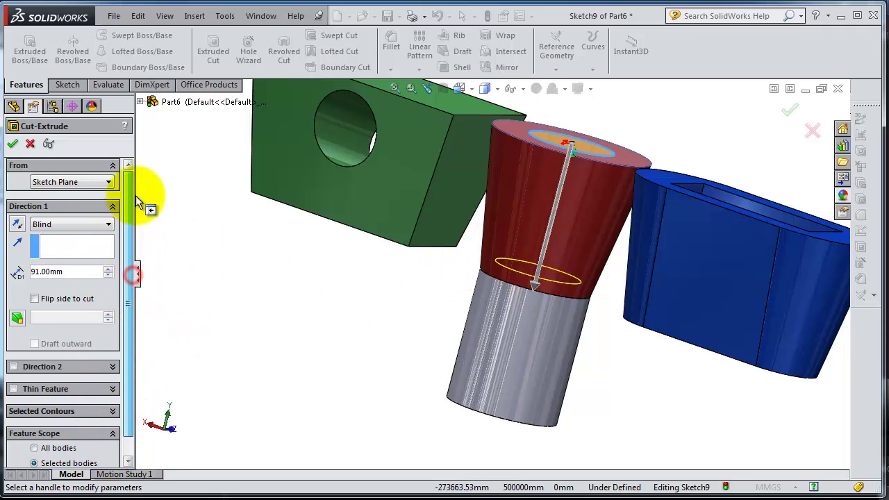
pyautogui.click(67, 229)
pyautogui.click(81, 246)
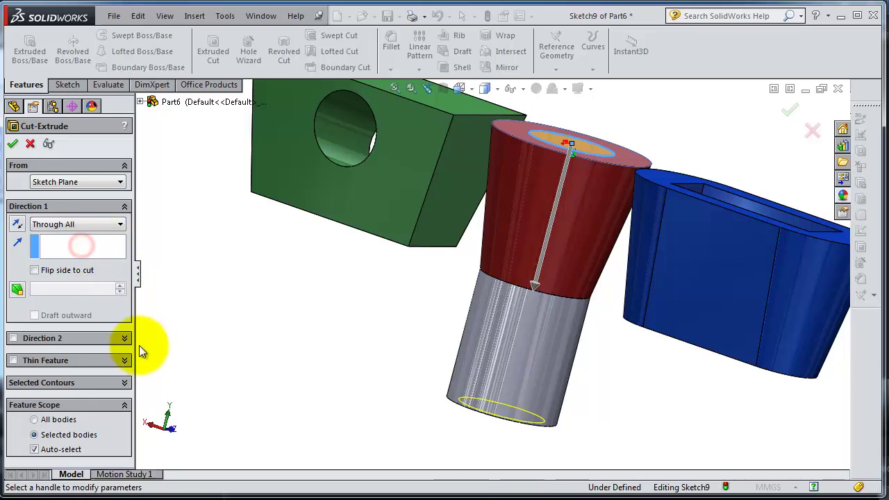
# Step: Limit the cut's feature scope to the grey cylinder body Boss-Extrude5 and inspect the resulting tube
pyautogui.click(75, 451)
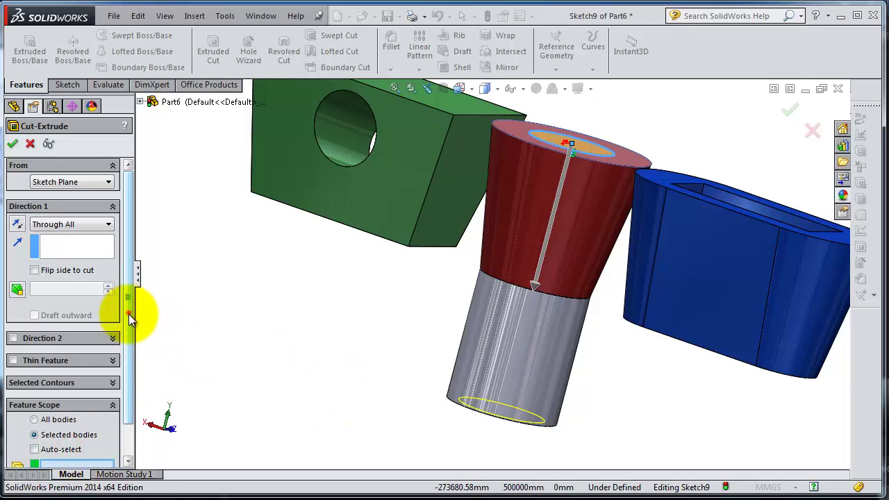
pyautogui.moveTo(129, 314); pyautogui.dragTo(138, 382)
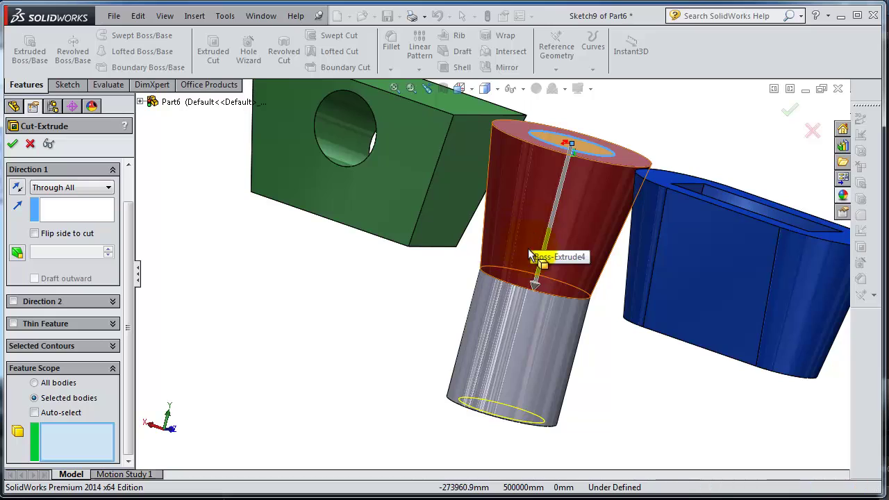
pyautogui.click(520, 345)
pyautogui.click(524, 360)
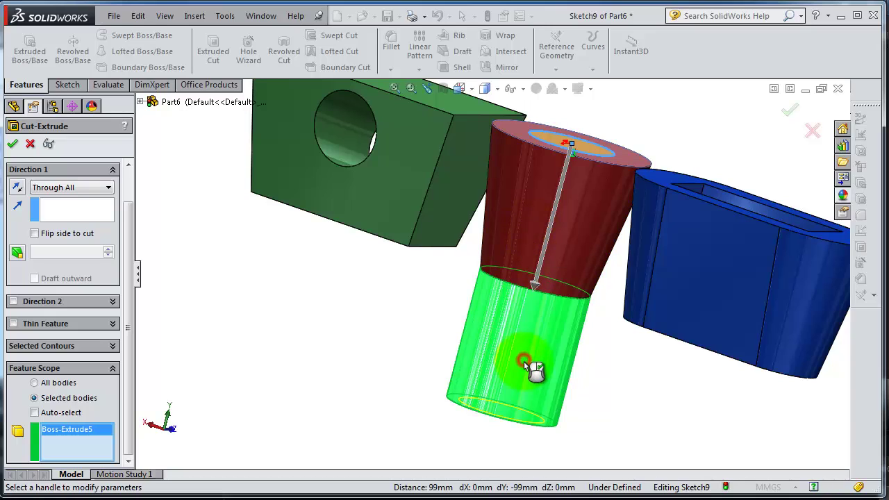
pyautogui.click(12, 145)
pyautogui.moveTo(622, 367); pyautogui.dragTo(562, 321, button='middle')
pyautogui.moveTo(563, 214); pyautogui.dragTo(447, 332, button='middle')
pyautogui.moveTo(509, 305); pyautogui.dragTo(503, 368, button='middle')
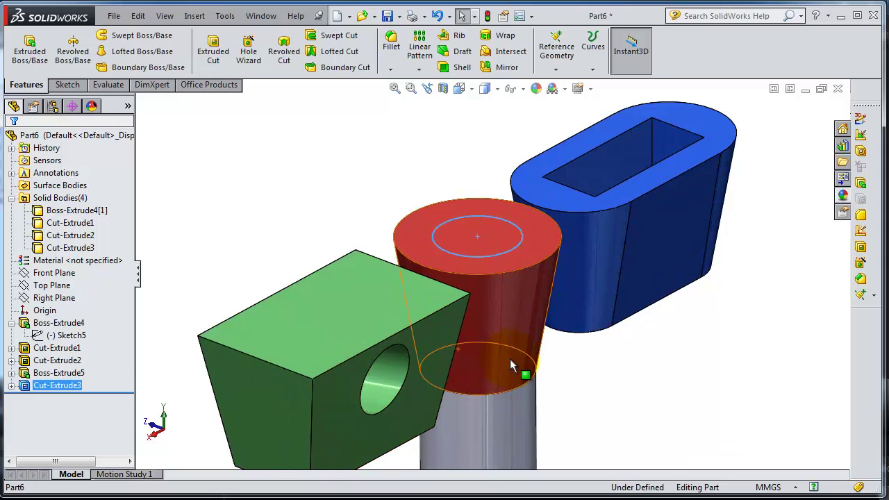
pyautogui.scroll(-1, 510, 362)
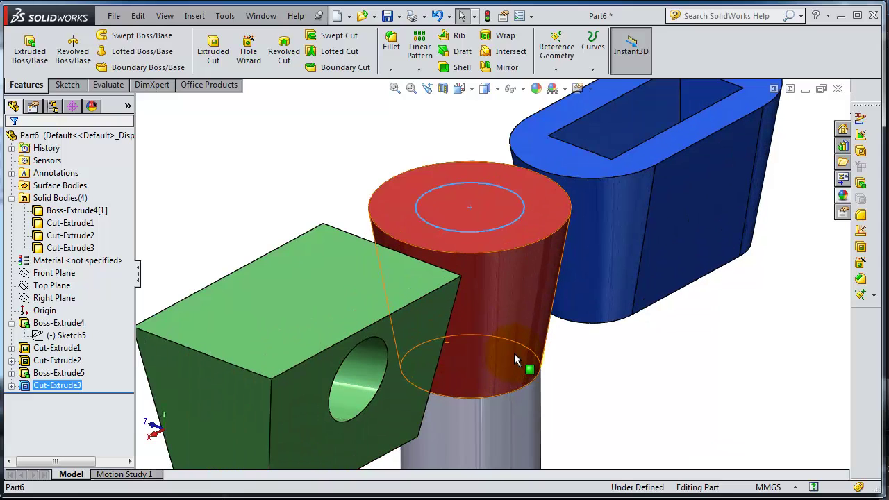